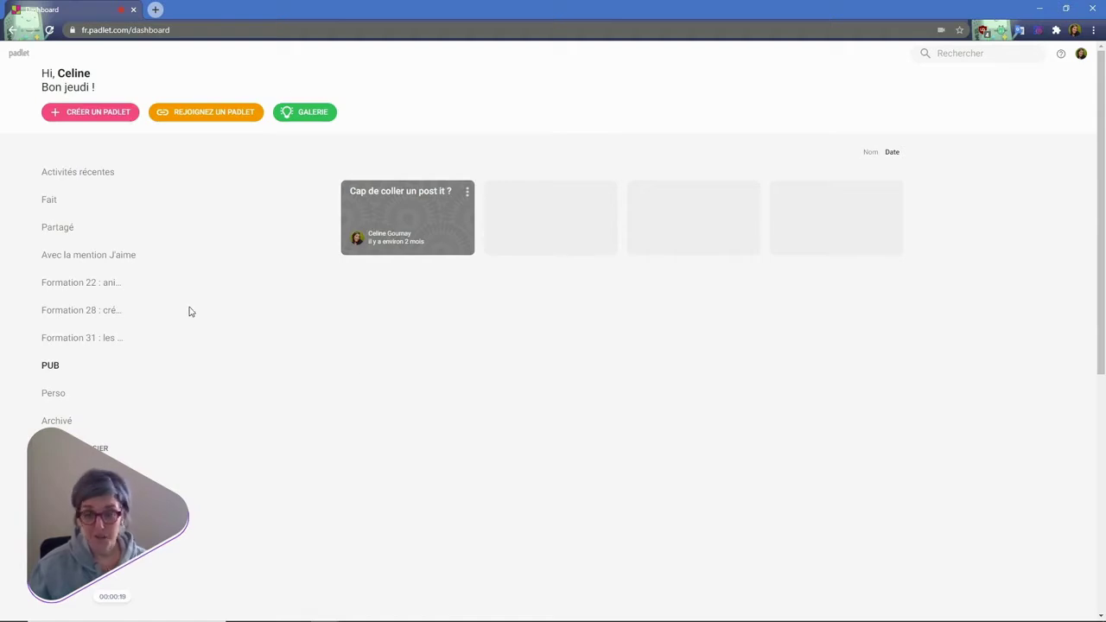
# - Start a new padlet with the dashboard's Créer un padlet button
pyautogui.click(92, 114)
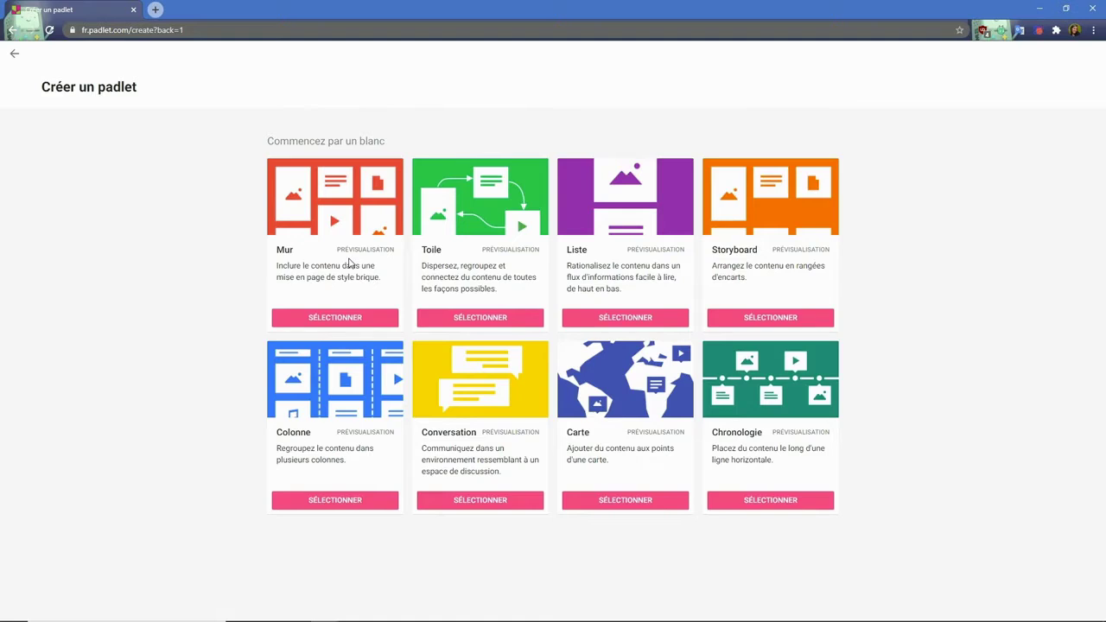
# - Create a padlet from the Mur (Wall) layout and open its Modifier settings
pyautogui.click(364, 319)
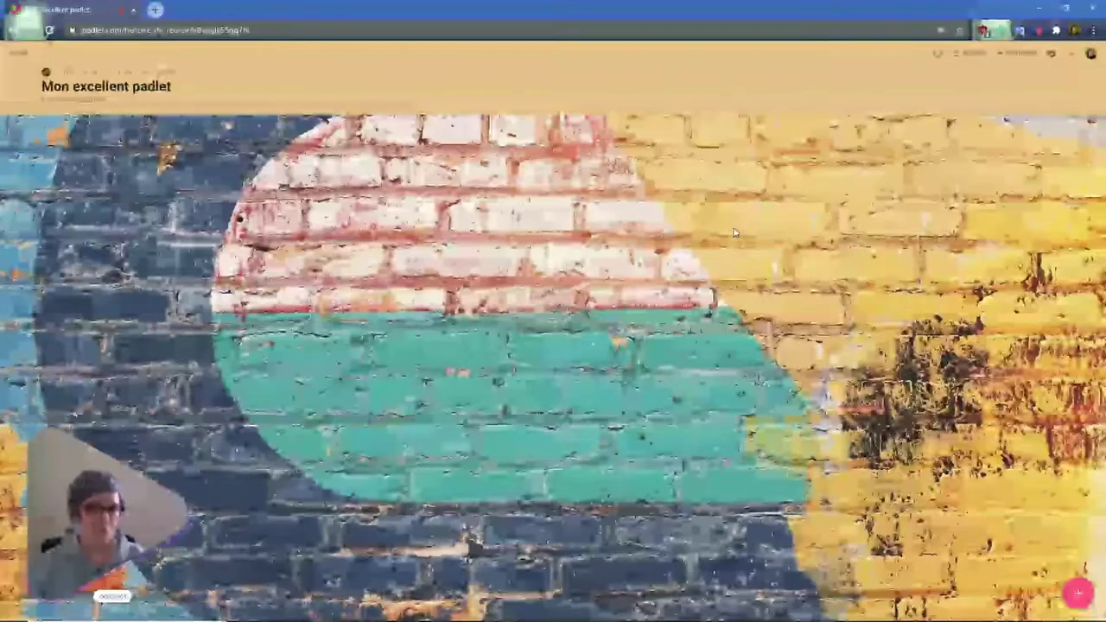
pyautogui.click(1051, 55)
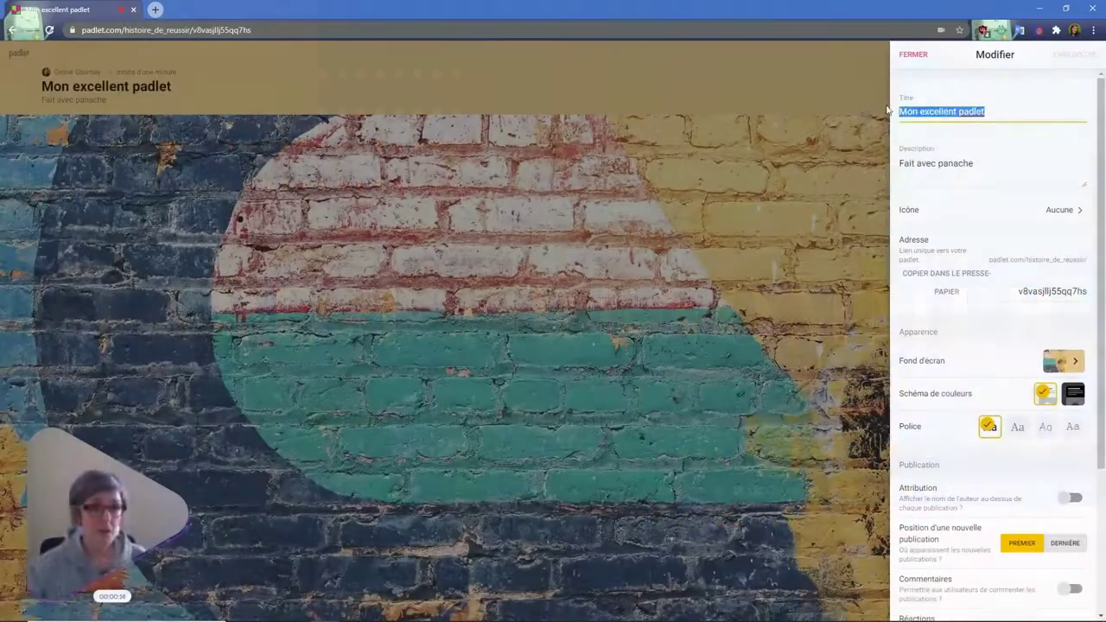
# - Title the padlet 'mon titre', describe it 'Fait avec plaisir', and pick the nerd-face icon
pyautogui.write('mon titre')
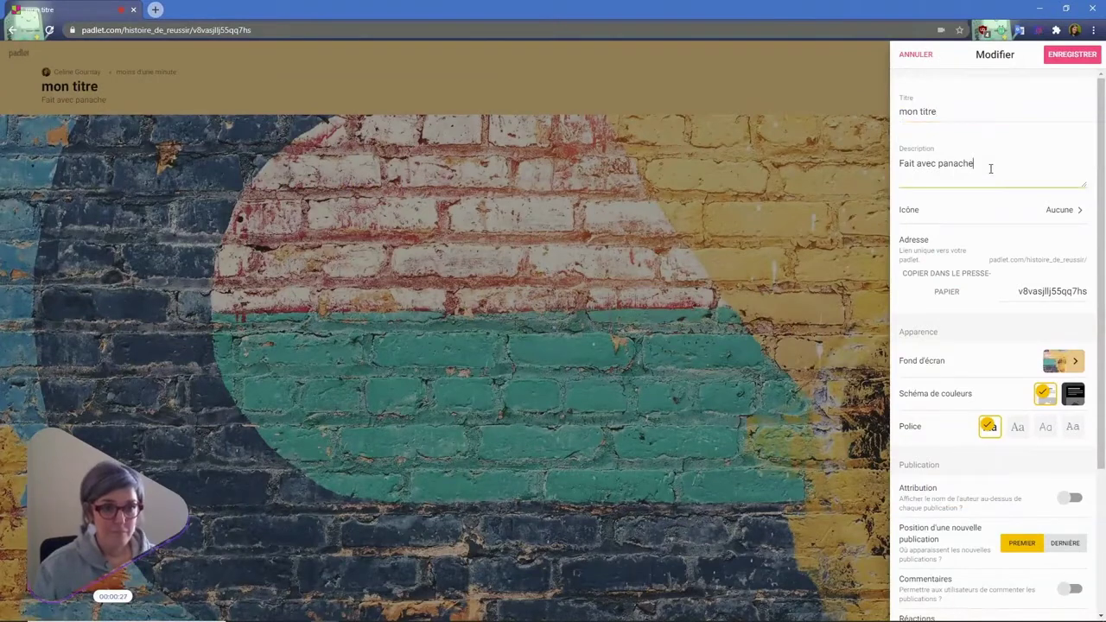
pyautogui.moveTo(985, 165); pyautogui.dragTo(871, 165)
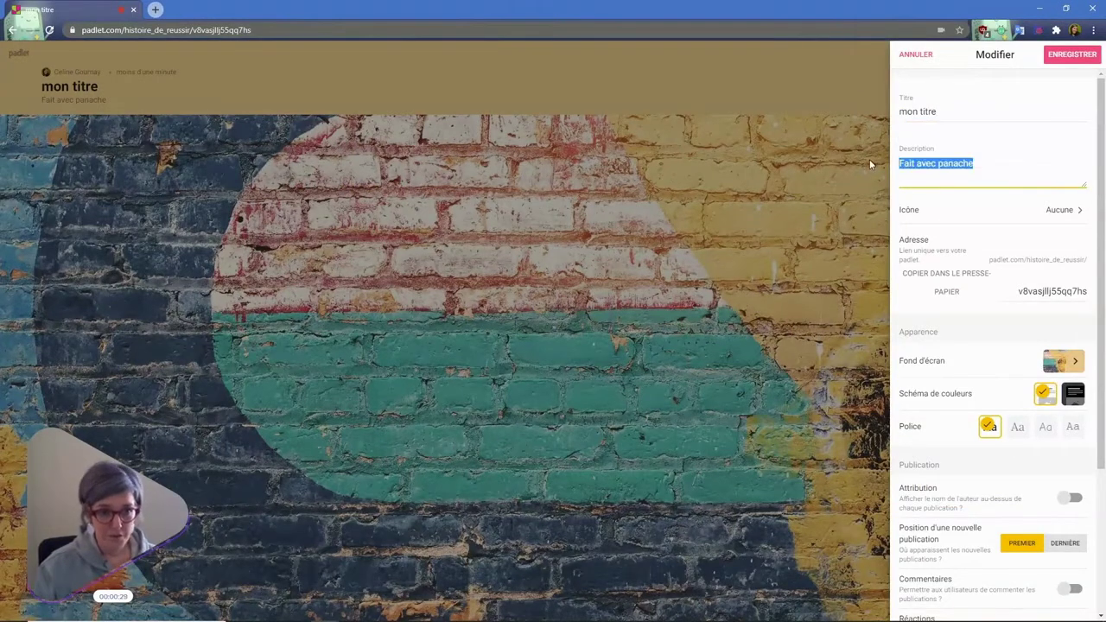
pyautogui.write('Fait avec')
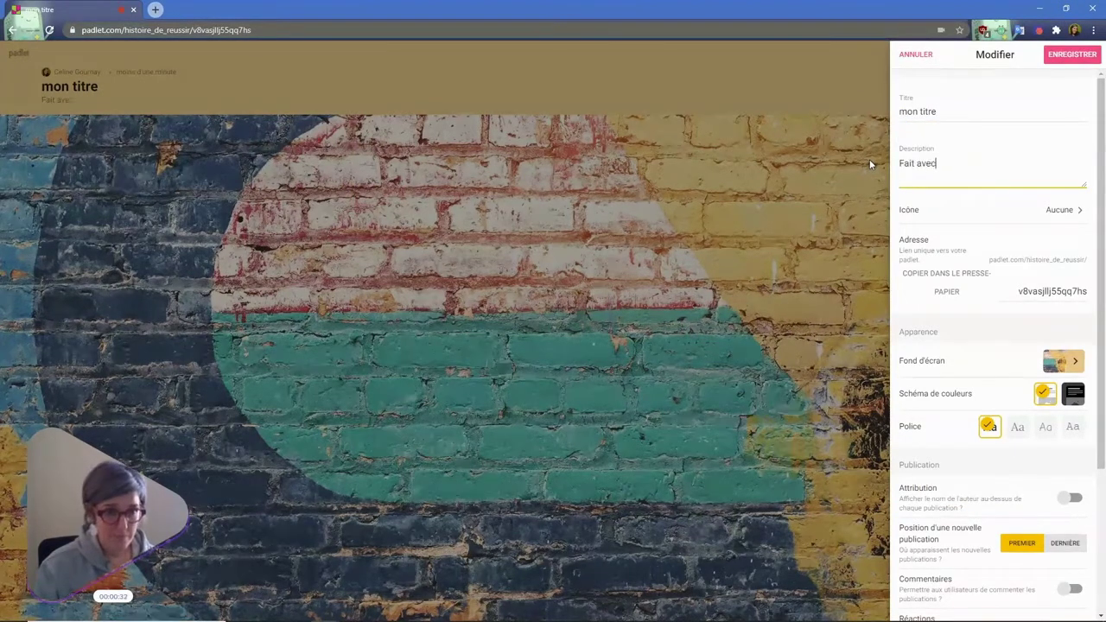
pyautogui.write(' plaisir')
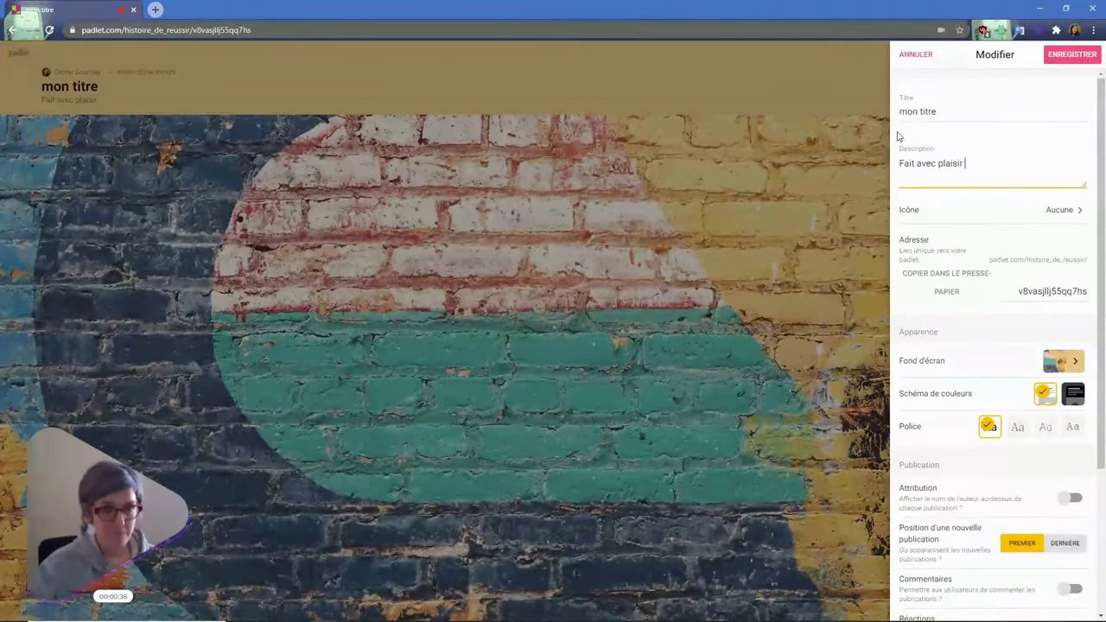
pyautogui.click(1067, 214)
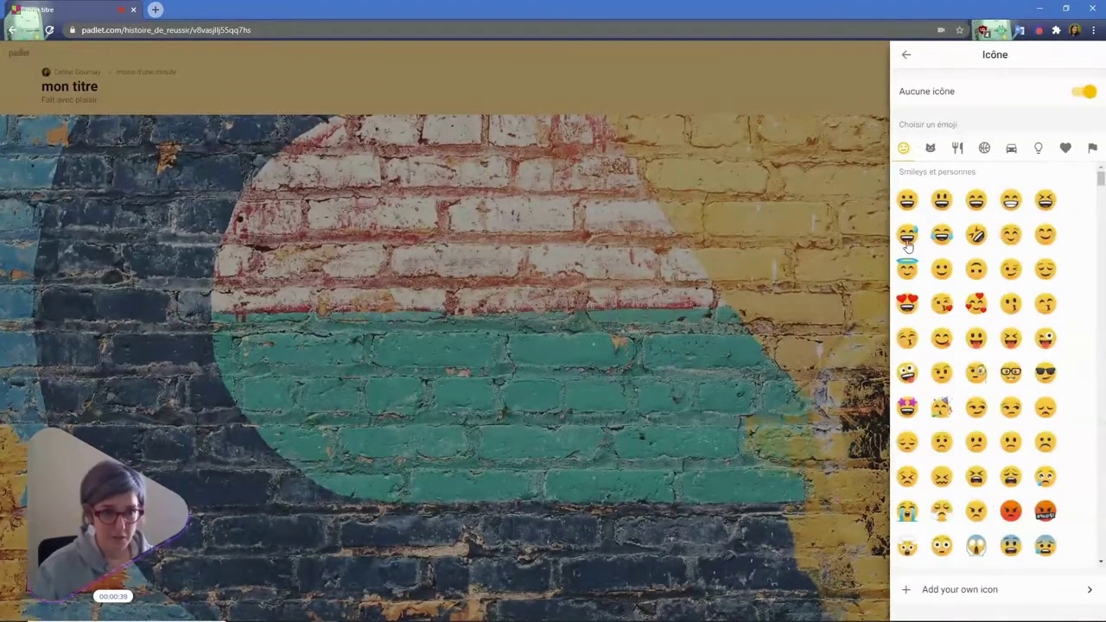
pyautogui.click(1010, 372)
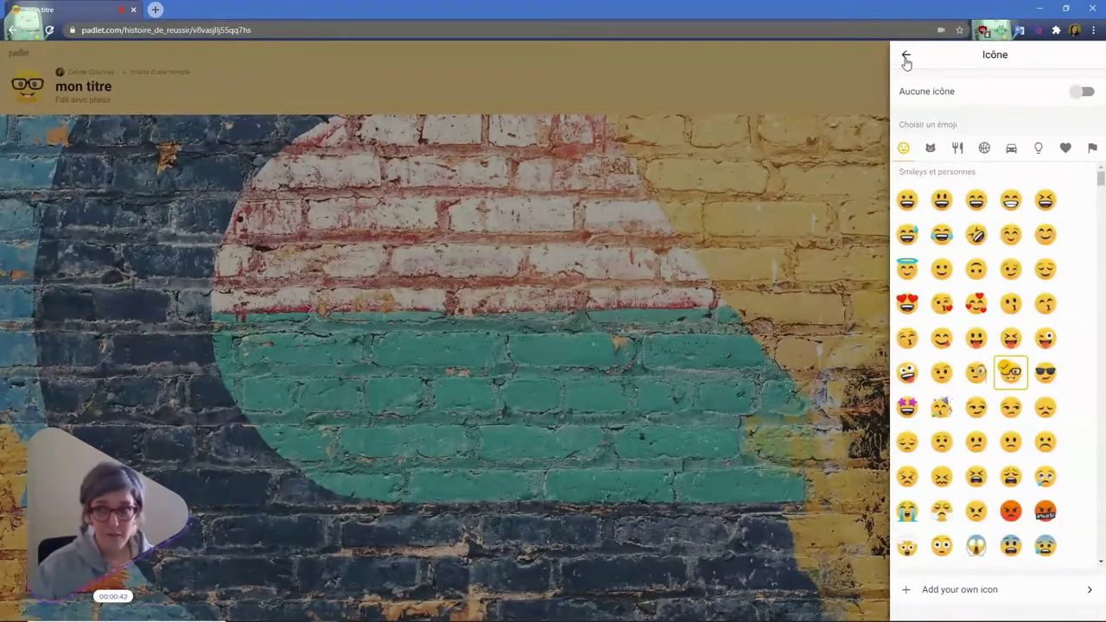
pyautogui.click(906, 56)
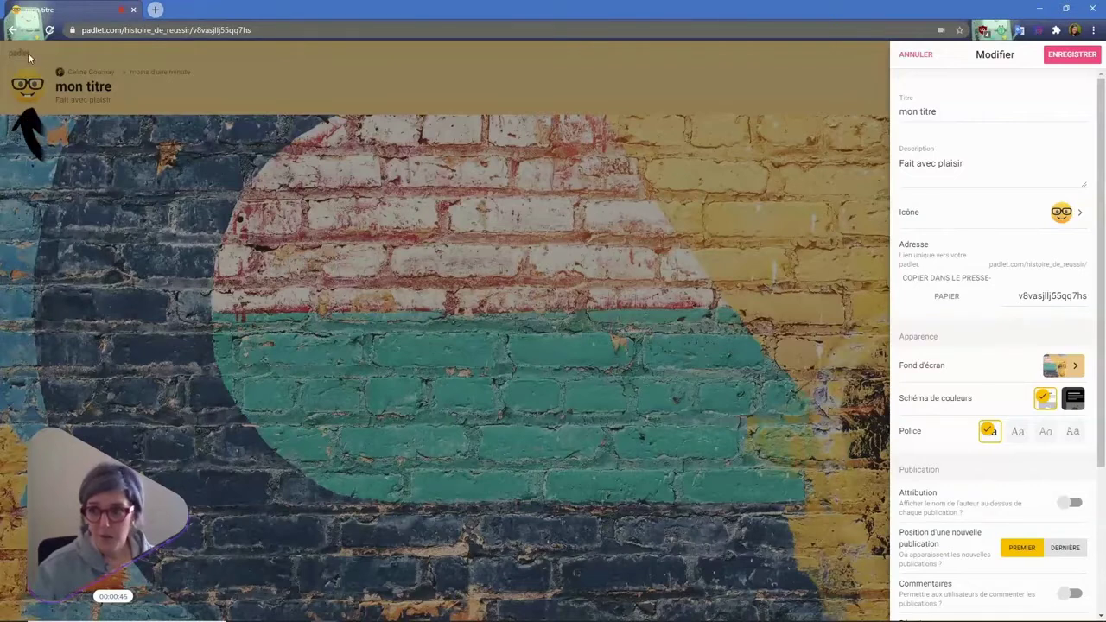
# - Change the padlet's web address ending to montitre
pyautogui.click(1029, 297)
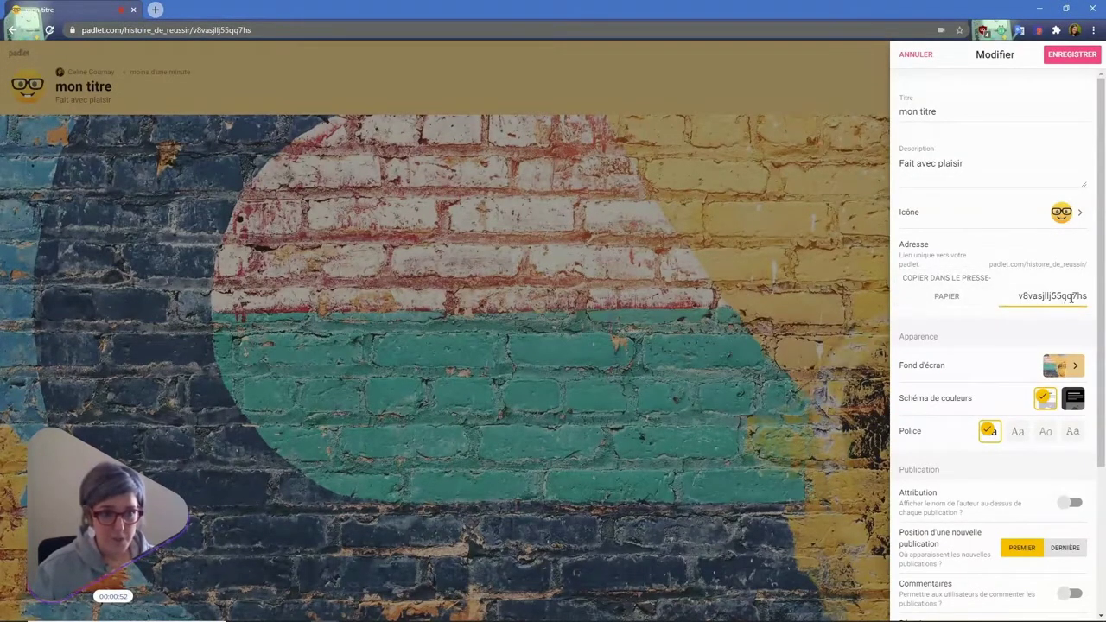
pyautogui.moveTo(1079, 296); pyautogui.dragTo(985, 297)
pyautogui.click(985, 297)
pyautogui.write('montitre')
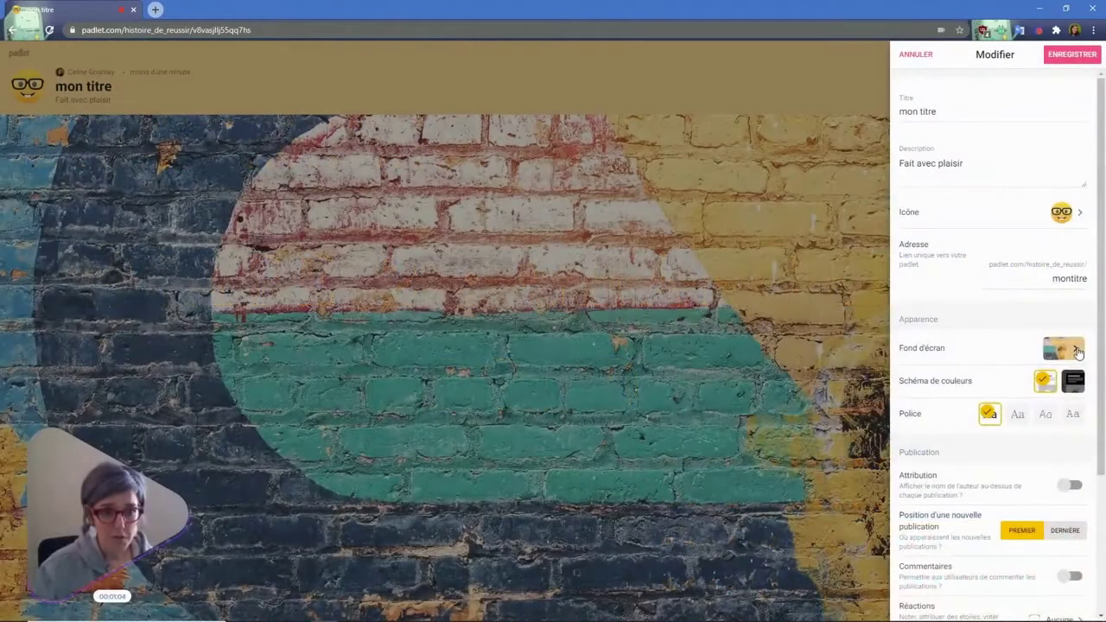
# - Set the wallpaper to the 'Home by 7' cartoon house image from the Images category
pyautogui.click(1078, 351)
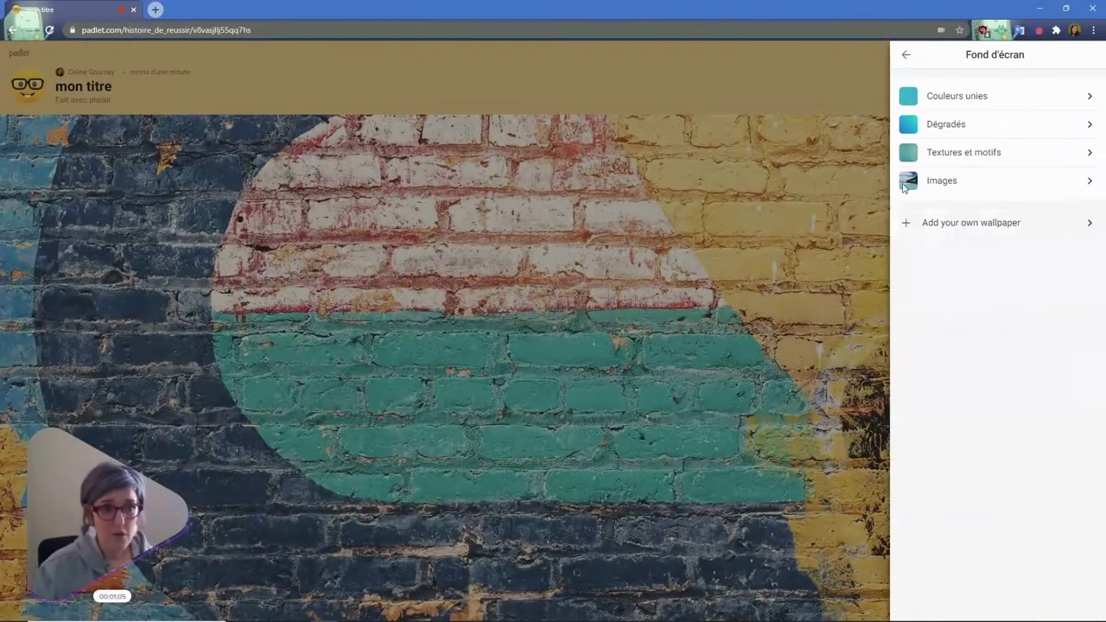
pyautogui.click(965, 187)
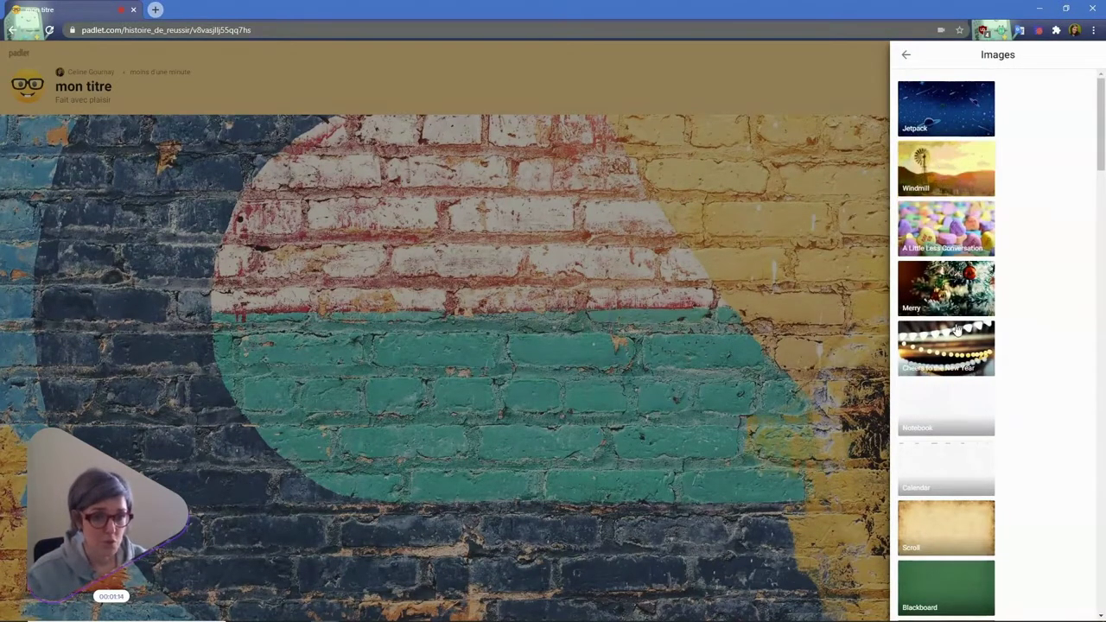
pyautogui.scroll(-6, 957, 354)
pyautogui.scroll(-10, 957, 354)
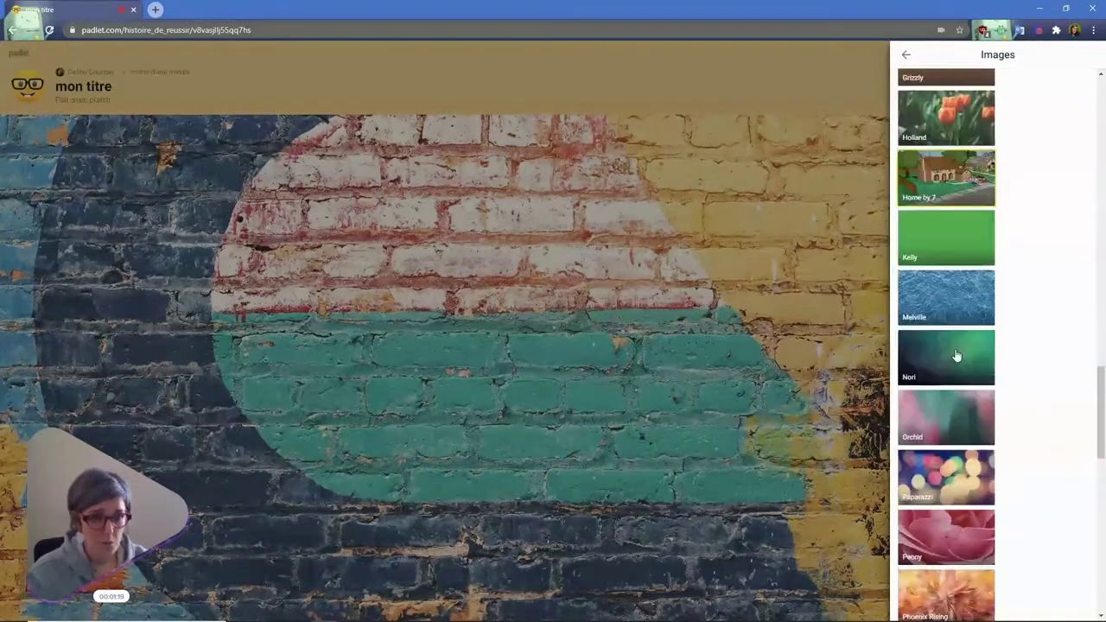
pyautogui.click(954, 124)
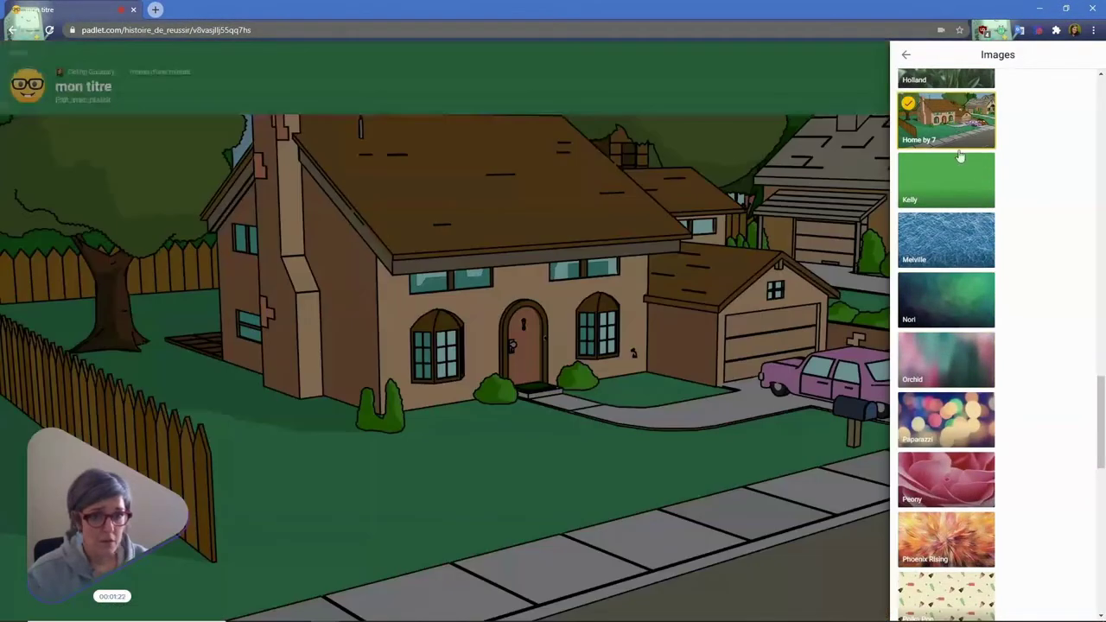
pyautogui.click(906, 55)
pyautogui.click(905, 55)
pyautogui.scroll(-2, 1003, 299)
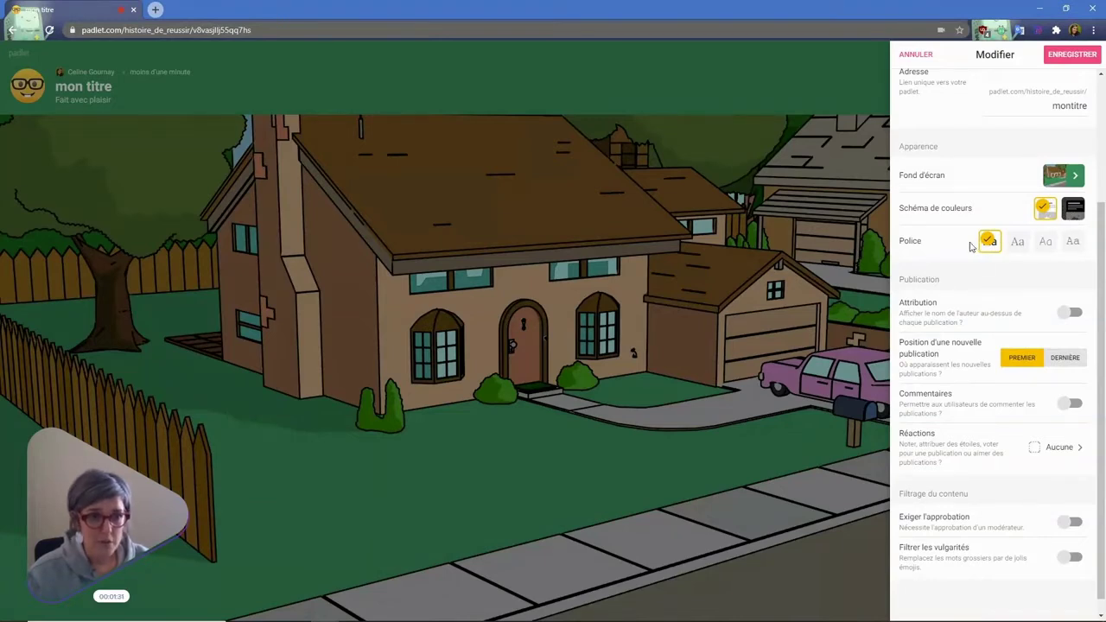
# - Use the typewriter-style font, turn on Attribution and Commentaires, and show the Réactions choices
pyautogui.click(1076, 244)
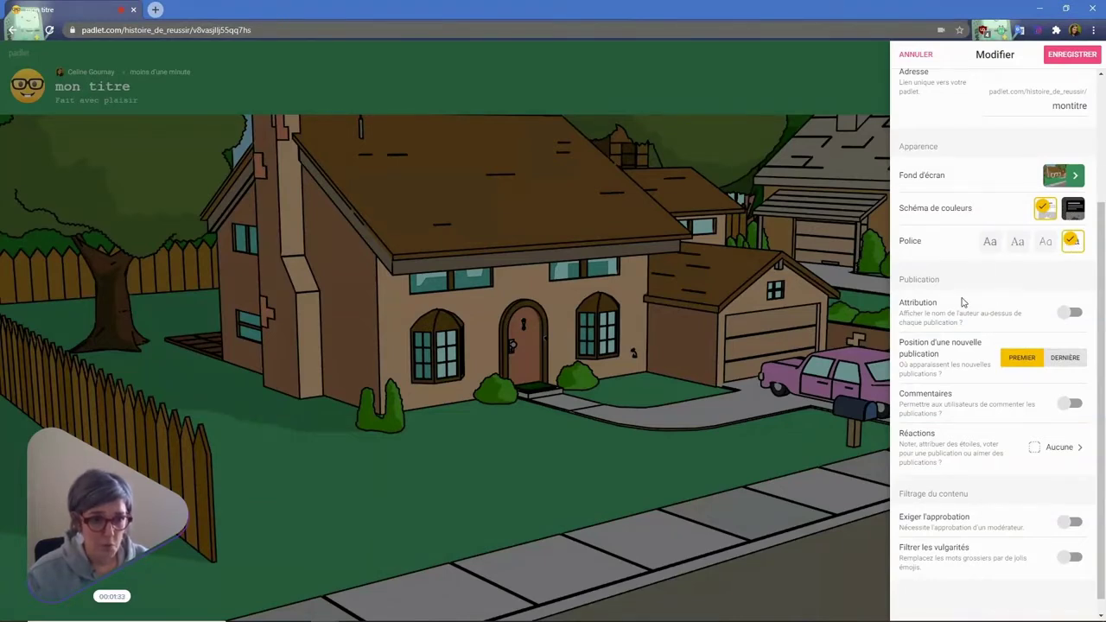
pyautogui.scroll(-1, 959, 306)
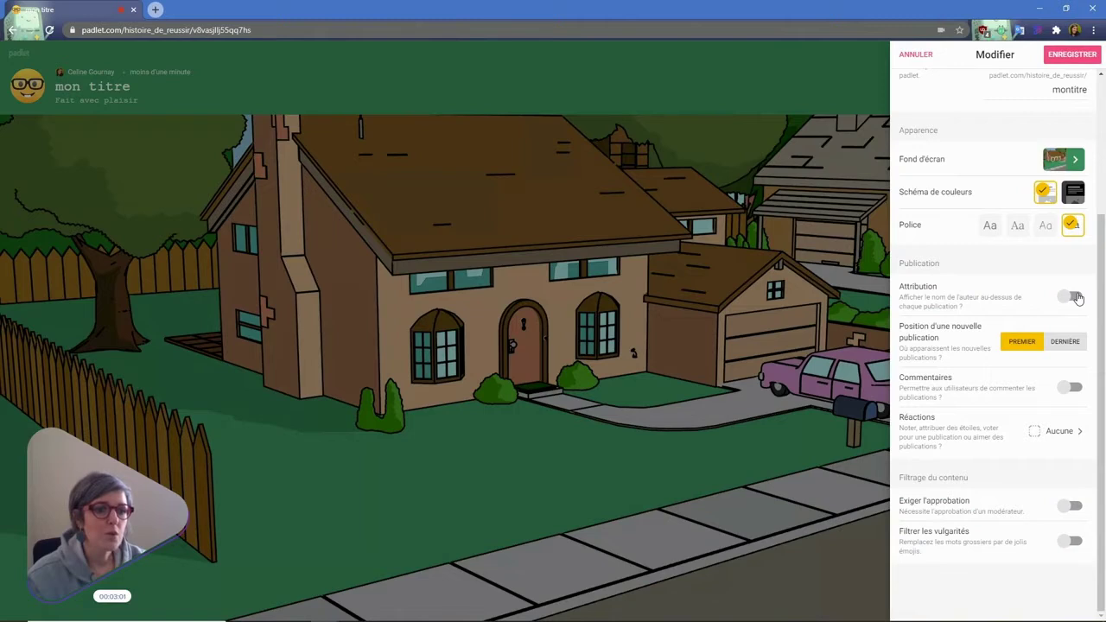
pyautogui.click(1072, 297)
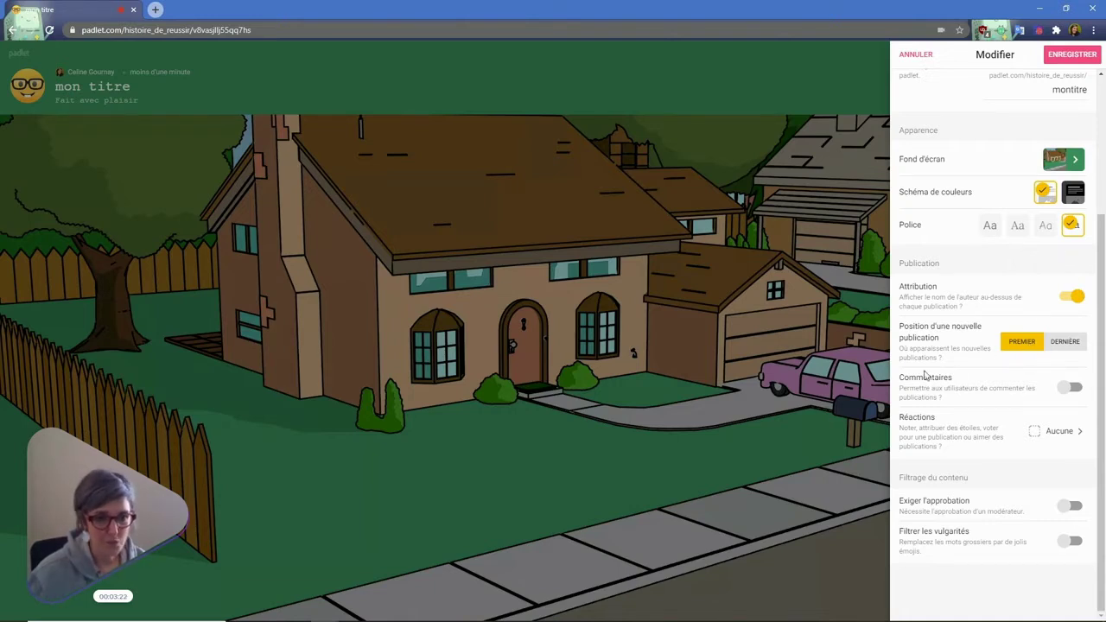
pyautogui.click(1073, 388)
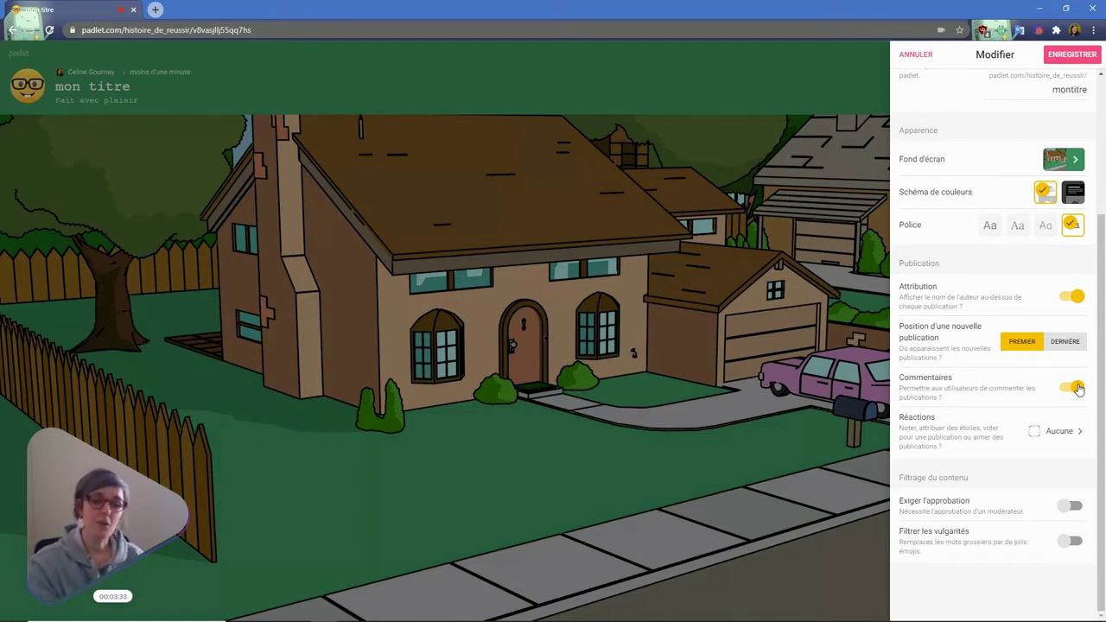
pyautogui.click(1062, 429)
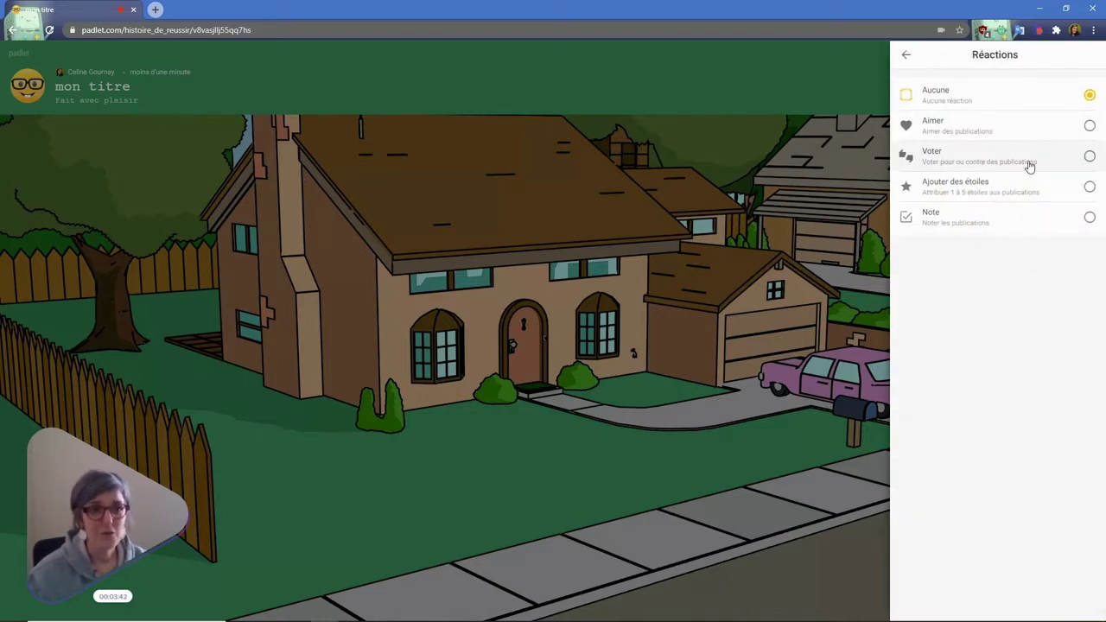
# - Make Ajouter des étoiles the post reaction, then save and close the settings
pyautogui.click(967, 192)
pyautogui.click(906, 55)
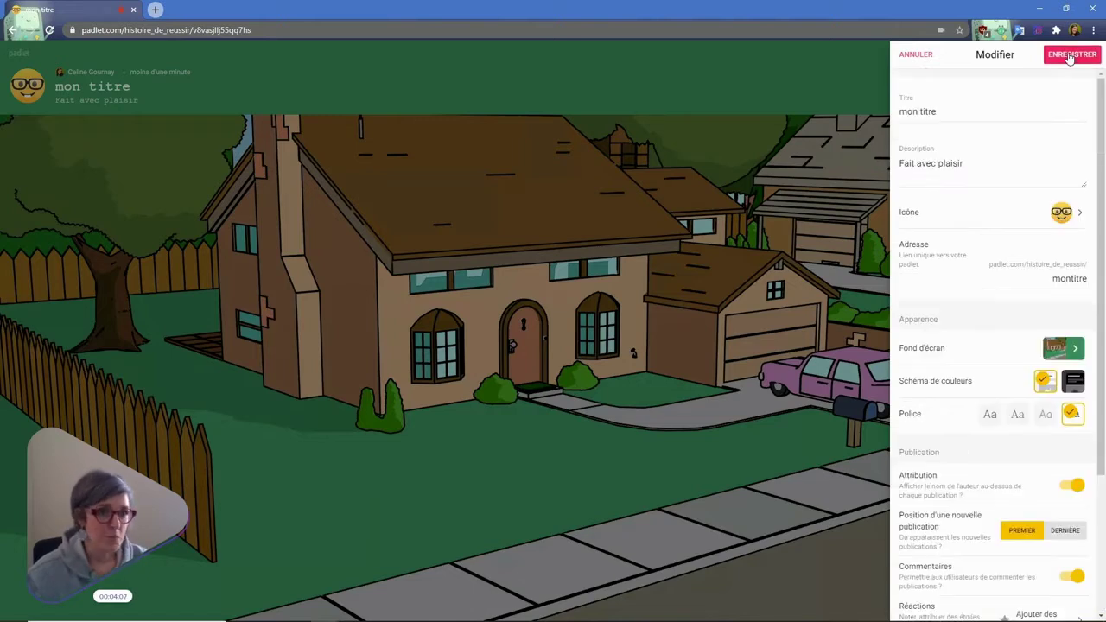
pyautogui.click(1070, 55)
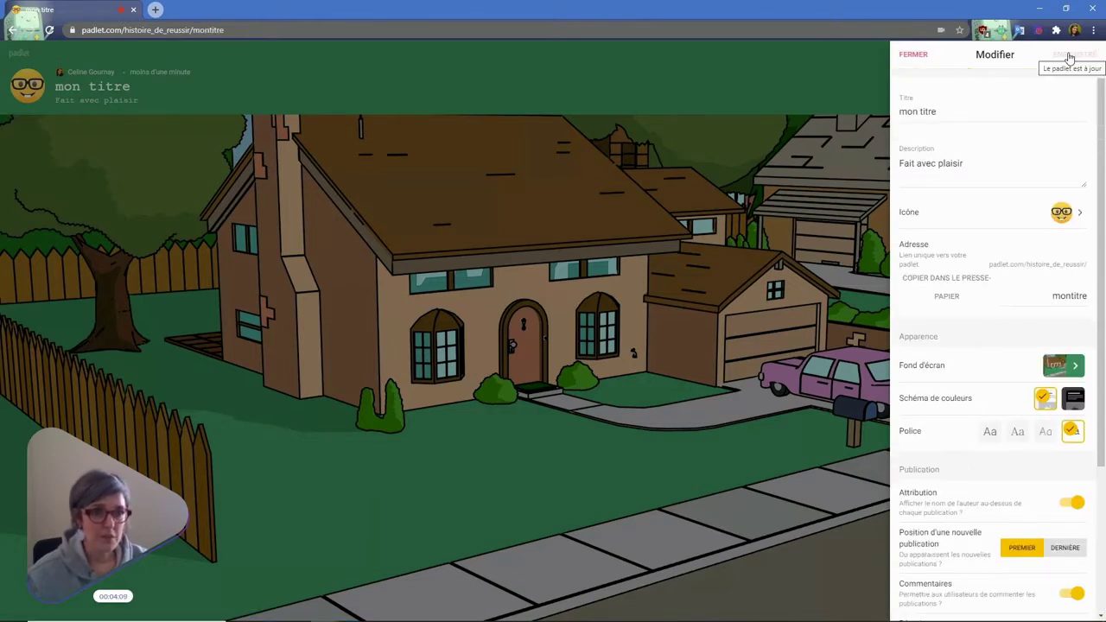
pyautogui.click(912, 56)
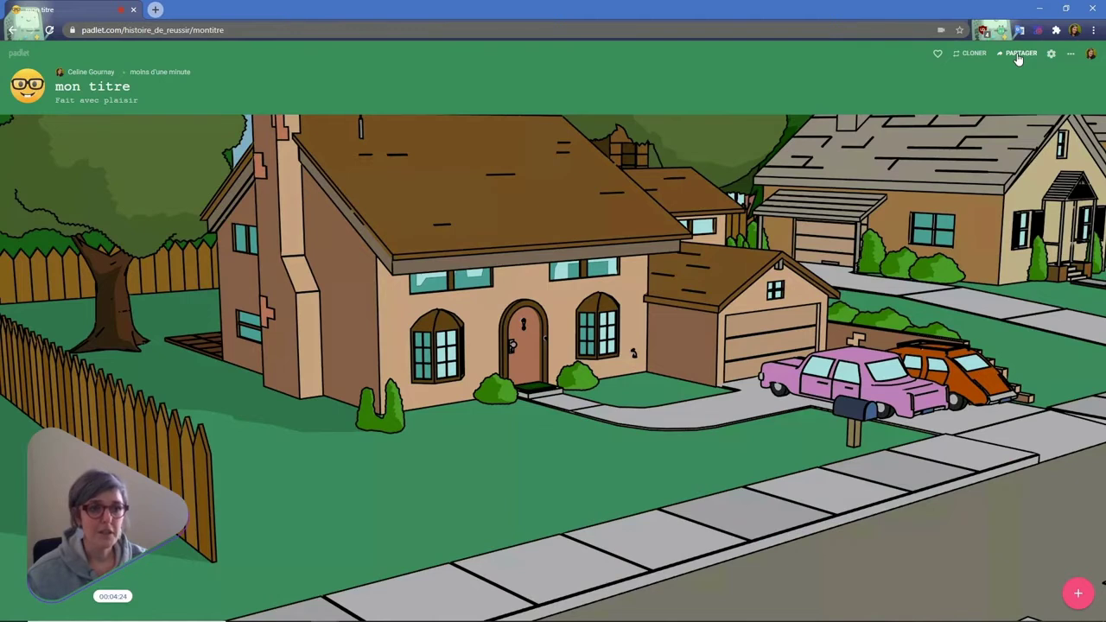
# - Open the Partager panel, glance at Ajouter des membres, and return to the Secret privacy view
pyautogui.click(1019, 53)
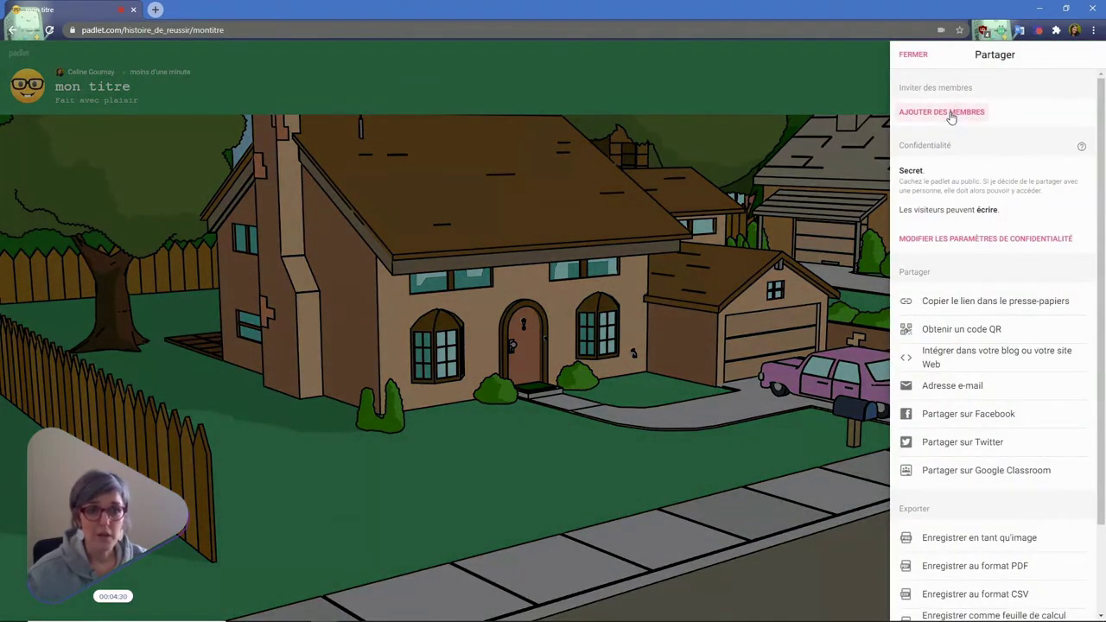
pyautogui.click(951, 117)
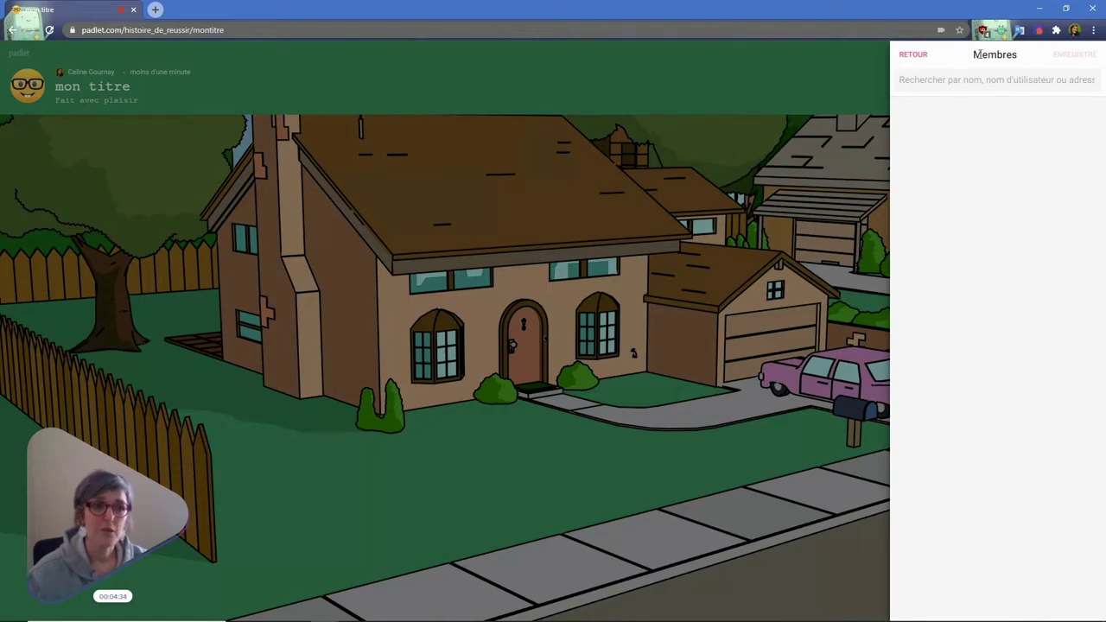
pyautogui.click(915, 55)
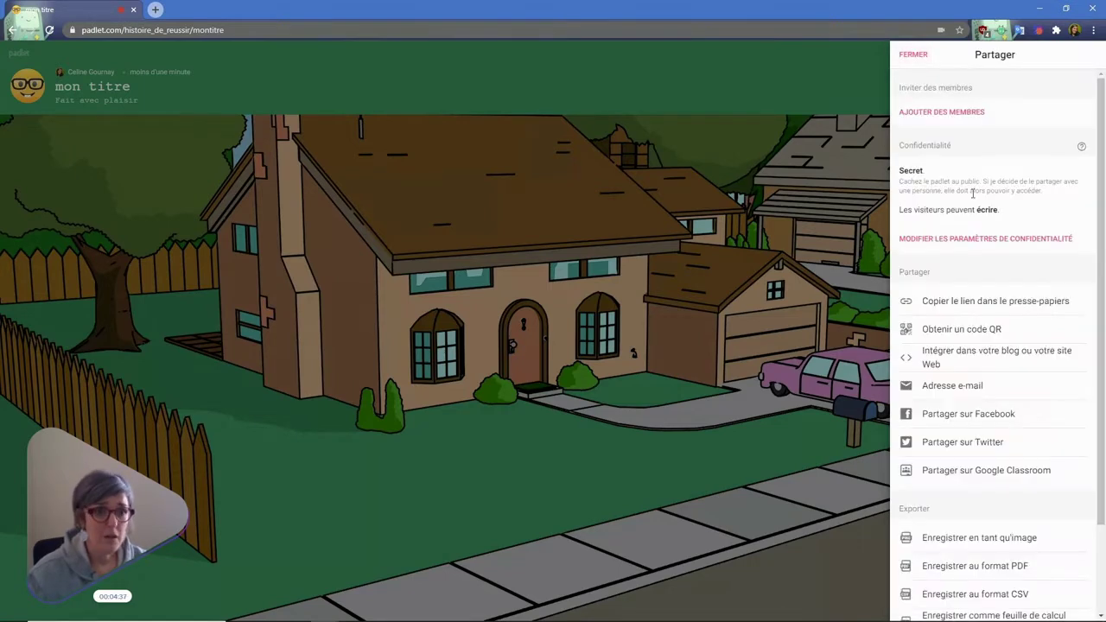
pyautogui.scroll(-1, 901, 164)
pyautogui.scroll(1, 994, 182)
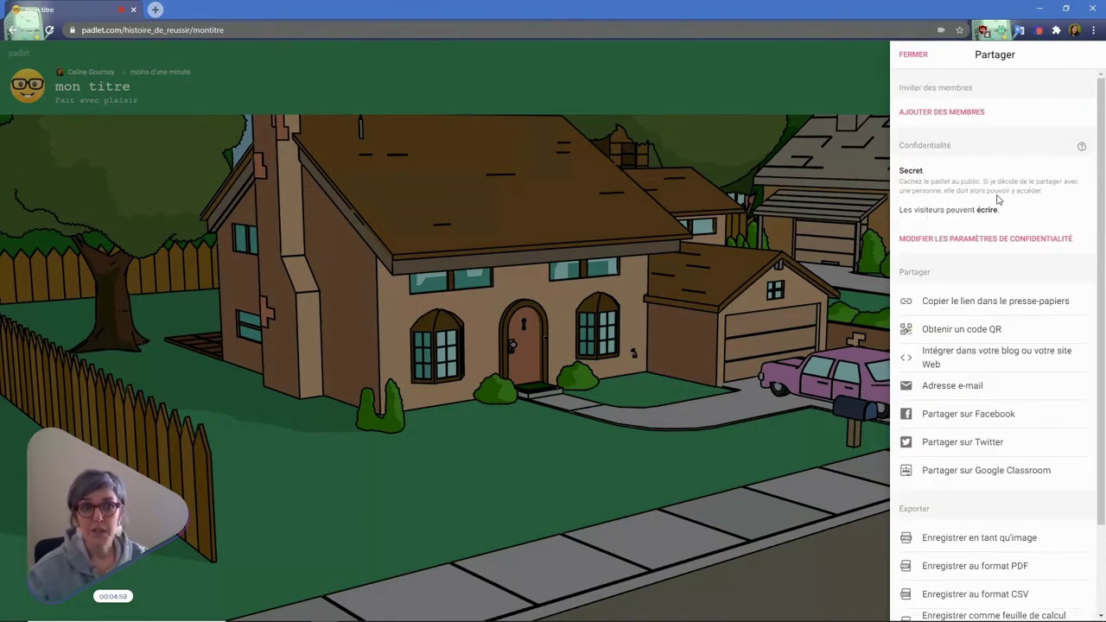
# - Set the padlet's privacy to Mot de passe with a chosen password and save it
pyautogui.click(1004, 241)
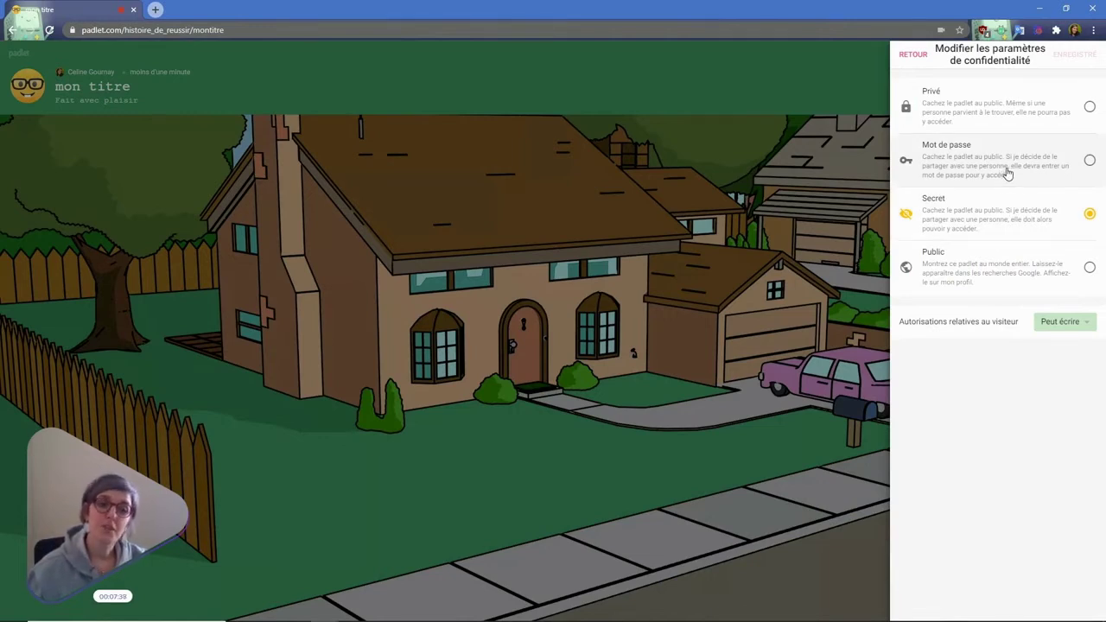
pyautogui.click(1009, 166)
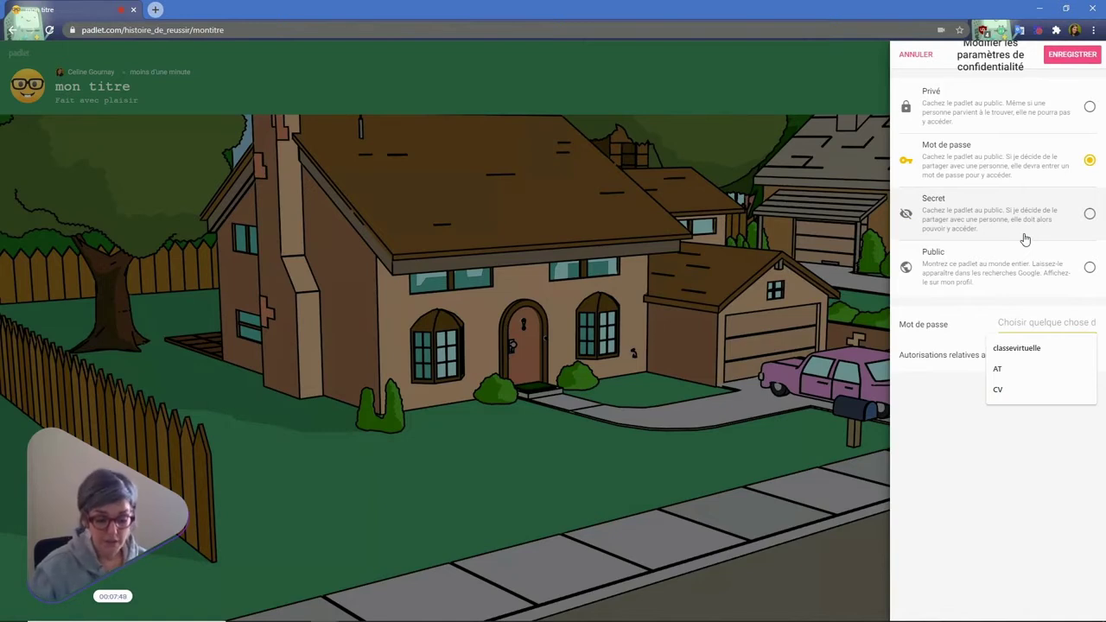
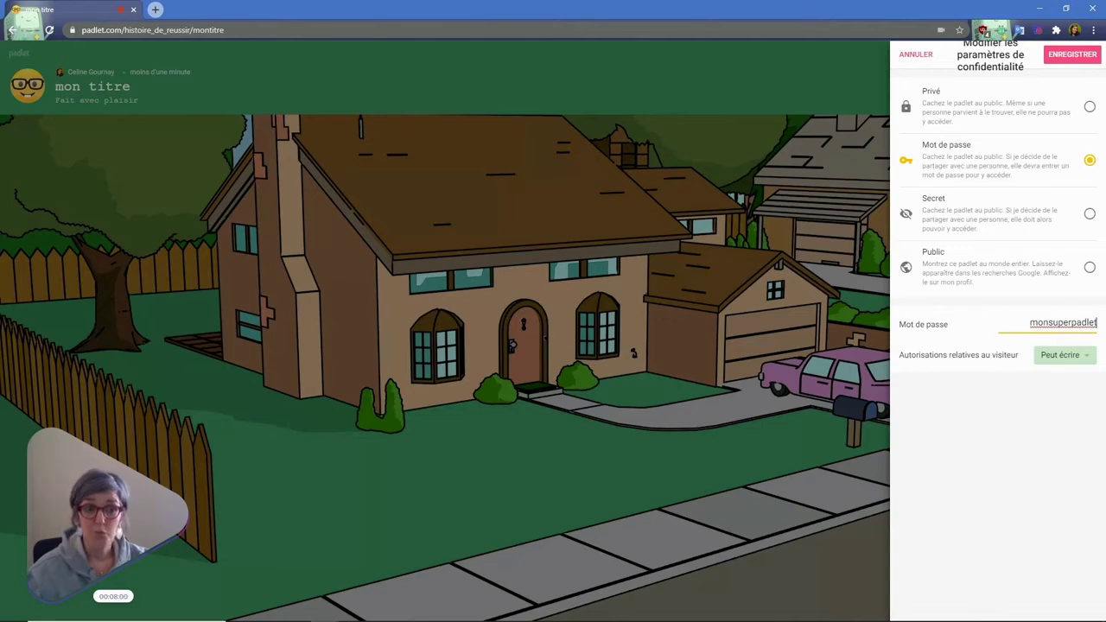
pyautogui.click(1068, 57)
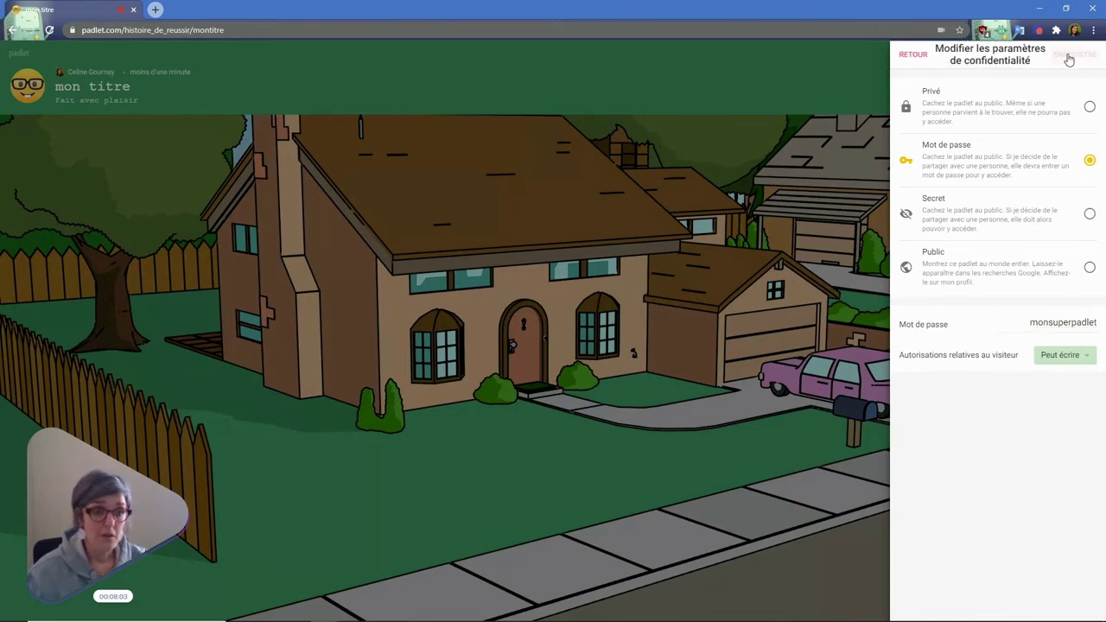
pyautogui.click(906, 57)
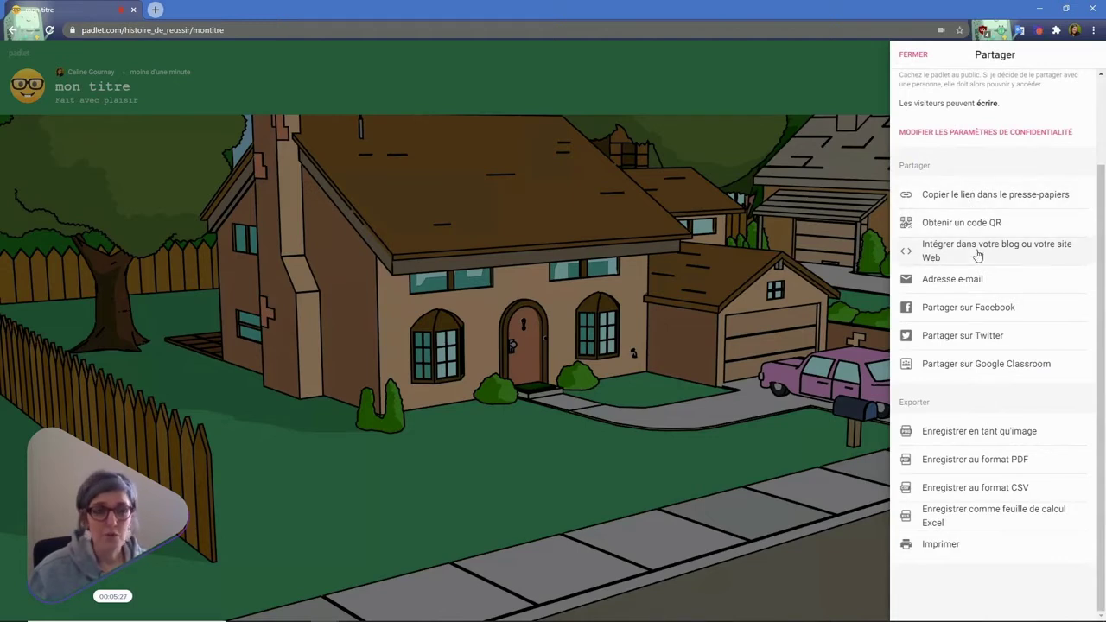
# - Copy the padlet's link to the clipboard, then display and close its QR code
pyautogui.click(968, 198)
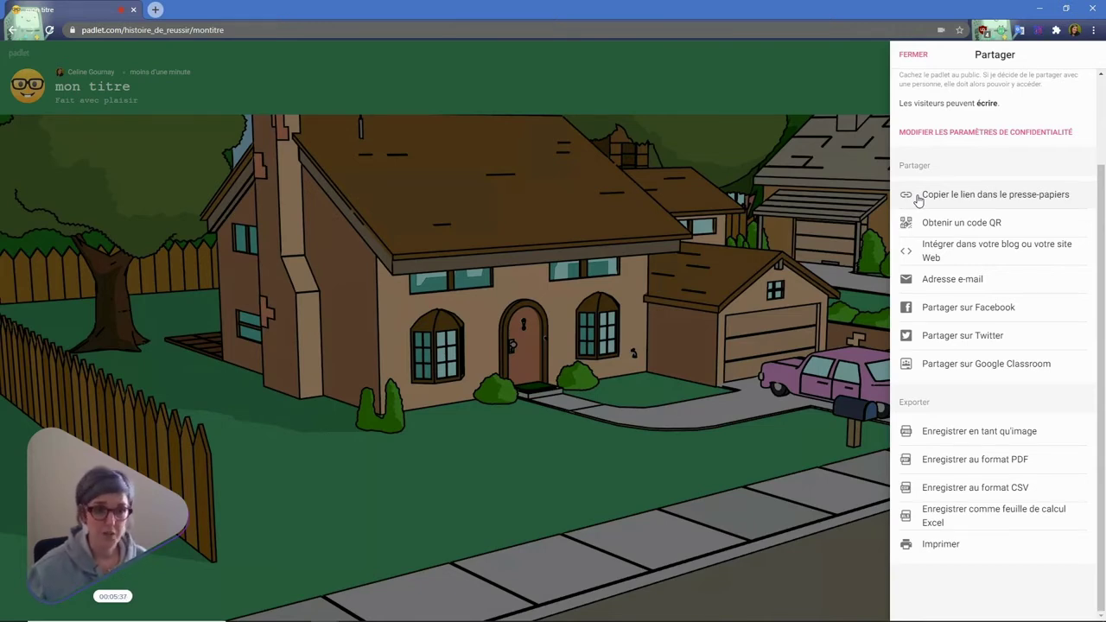
pyautogui.click(953, 221)
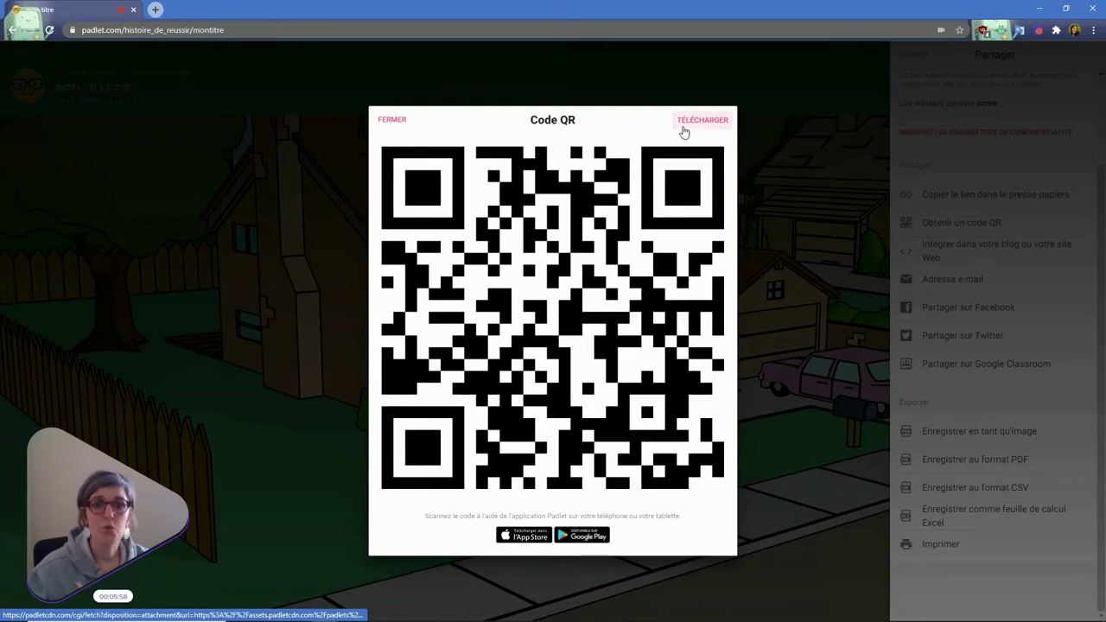
pyautogui.click(391, 120)
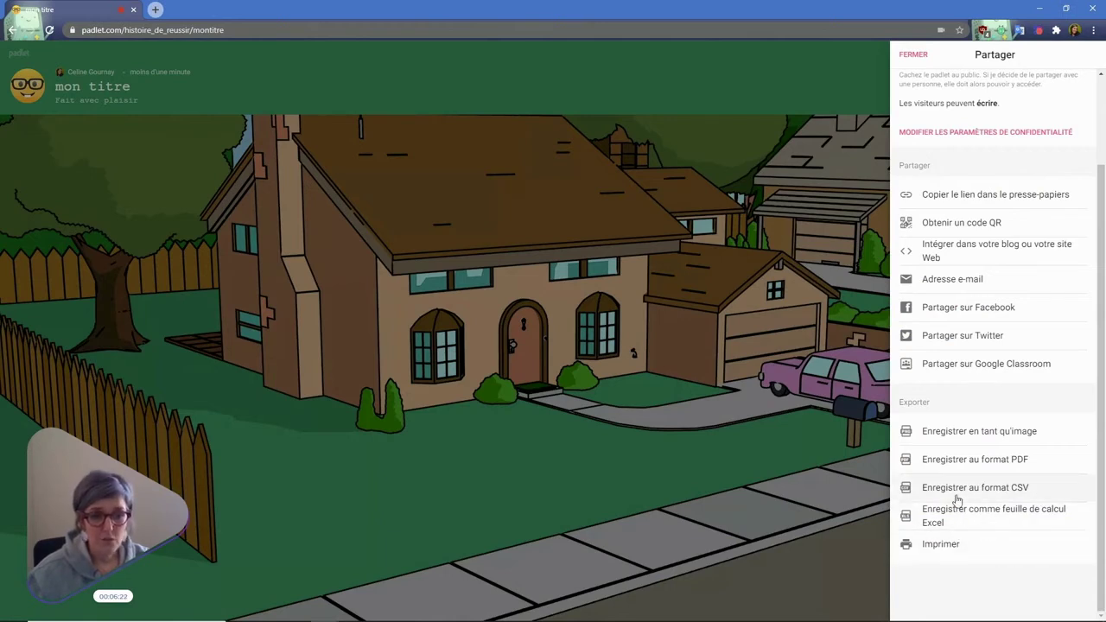
# - Scroll through the Partager panel's sharing and export options
pyautogui.scroll(1, 957, 499)
pyautogui.scroll(-1, 953, 441)
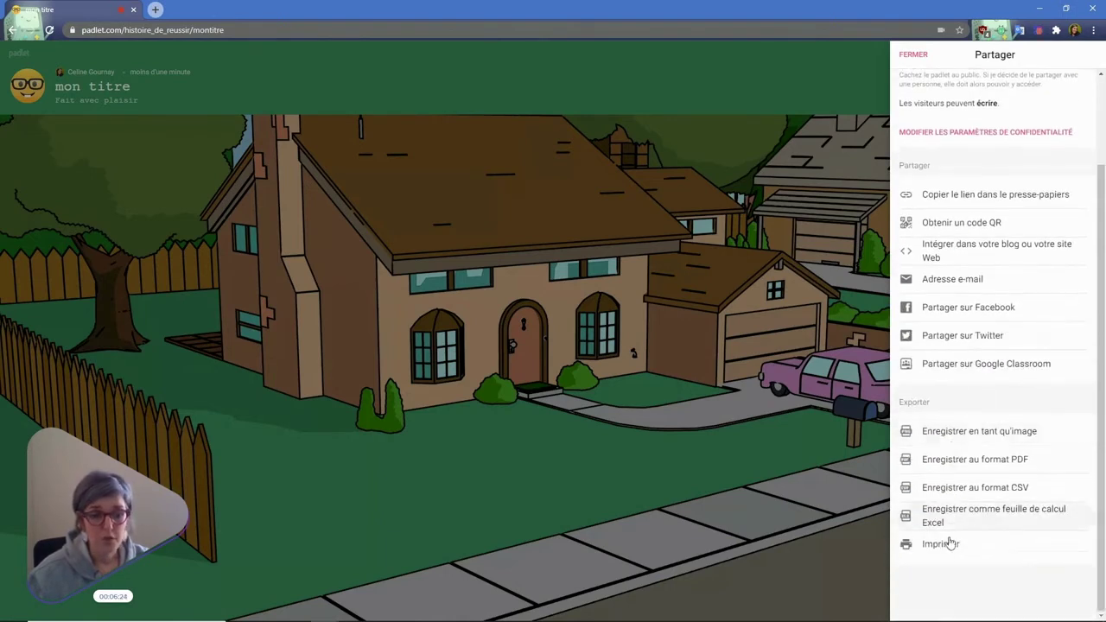
pyautogui.scroll(1, 960, 475)
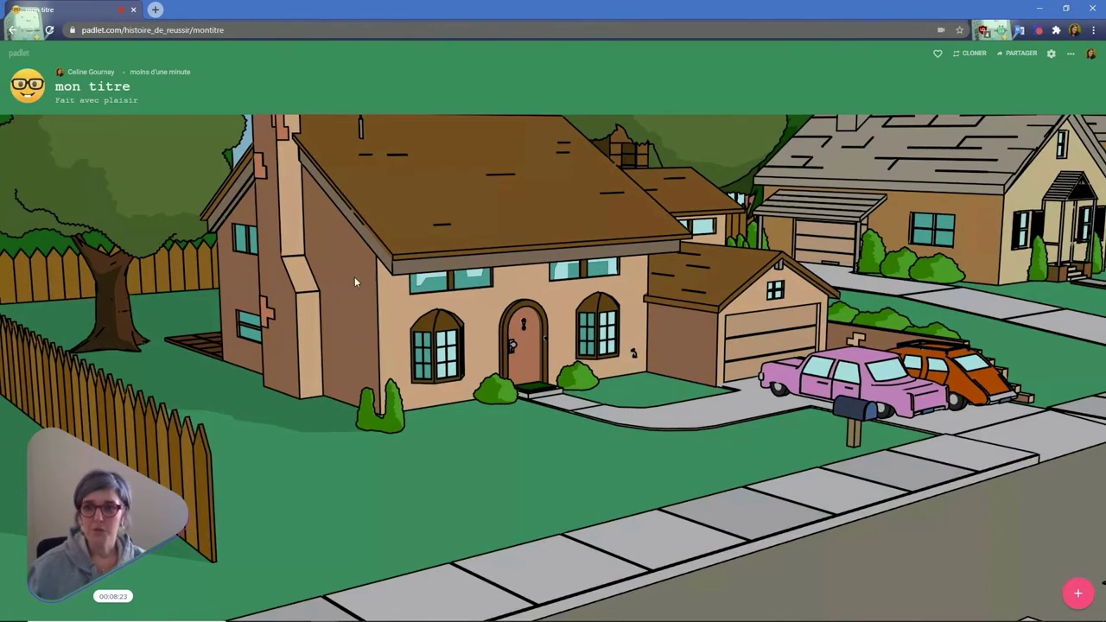
# - Add a wall post titled 'Je crée mon post'it' and bring up the 'Saisir une URL' link box
pyautogui.click(1080, 594)
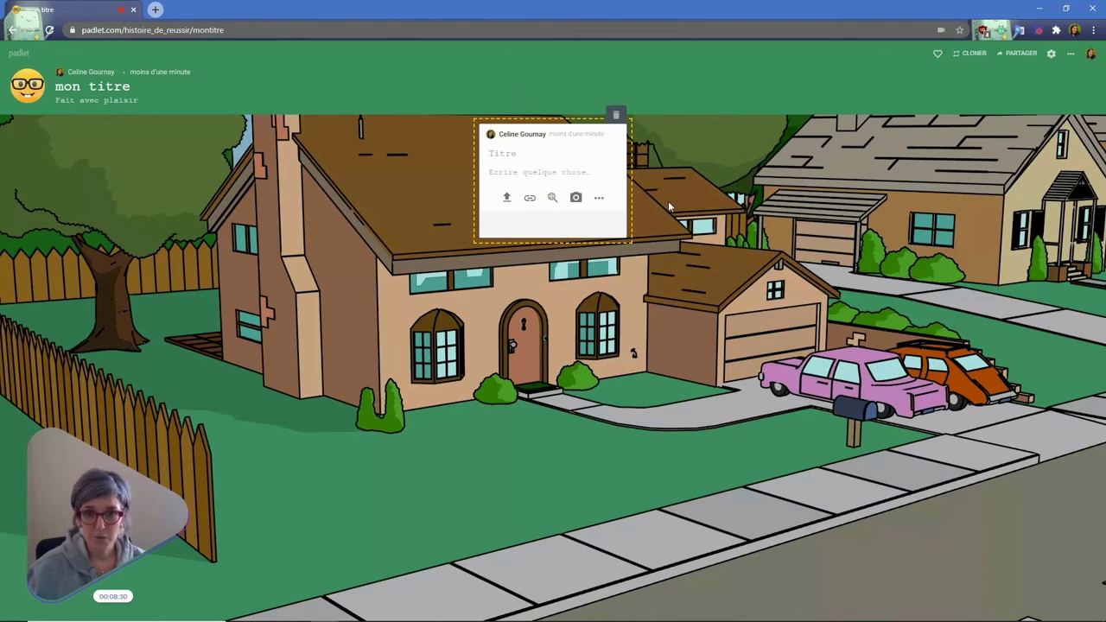
pyautogui.write('Je c')
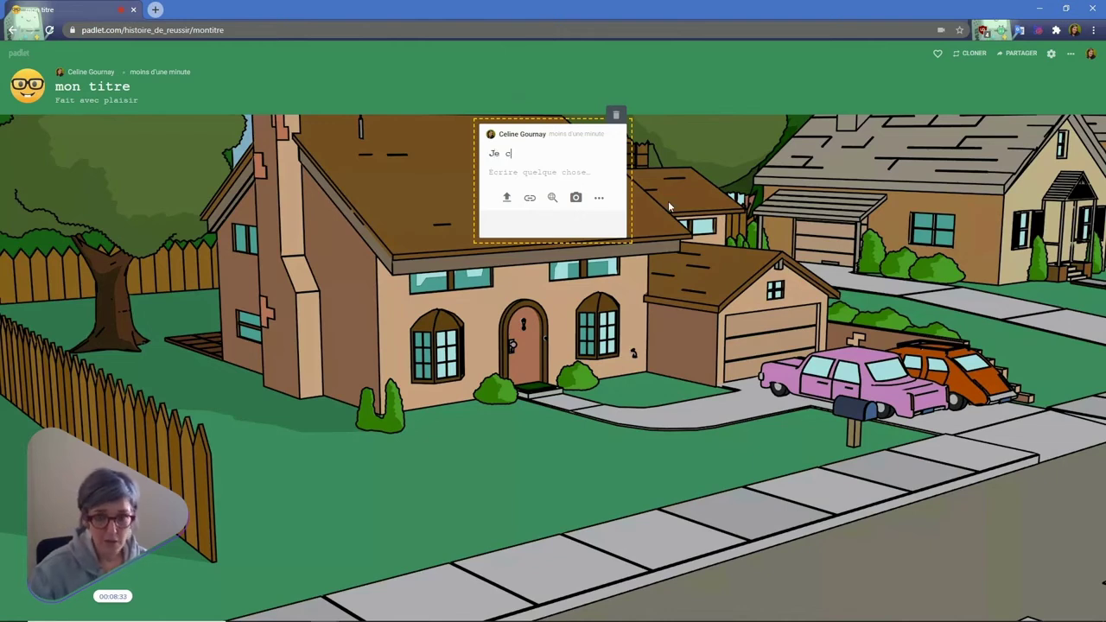
pyautogui.write('rée mon post')
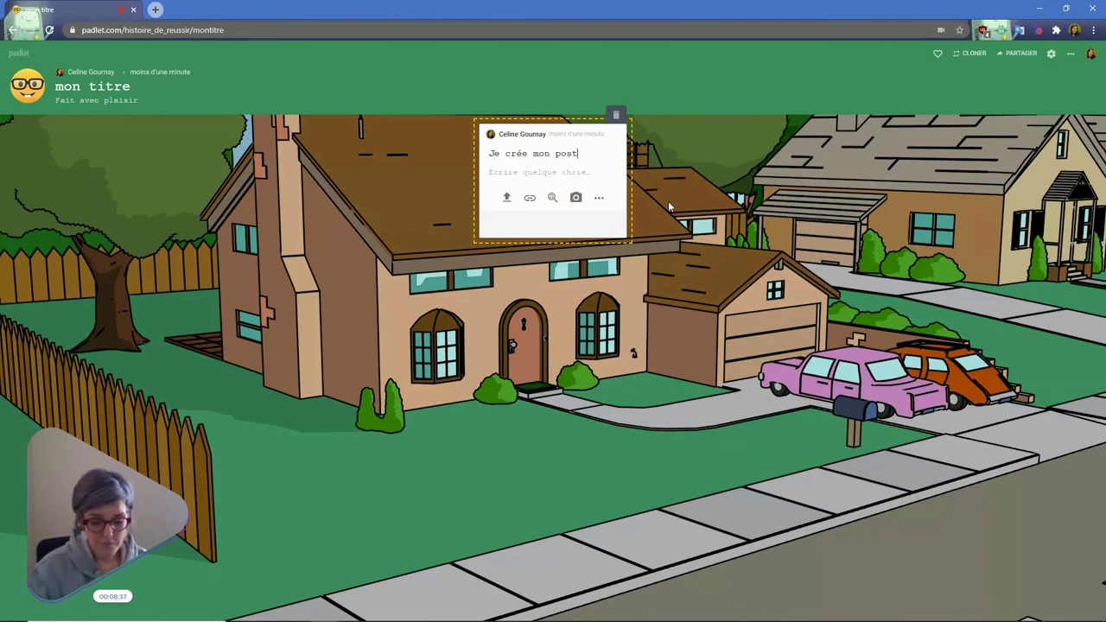
pyautogui.write("'it")
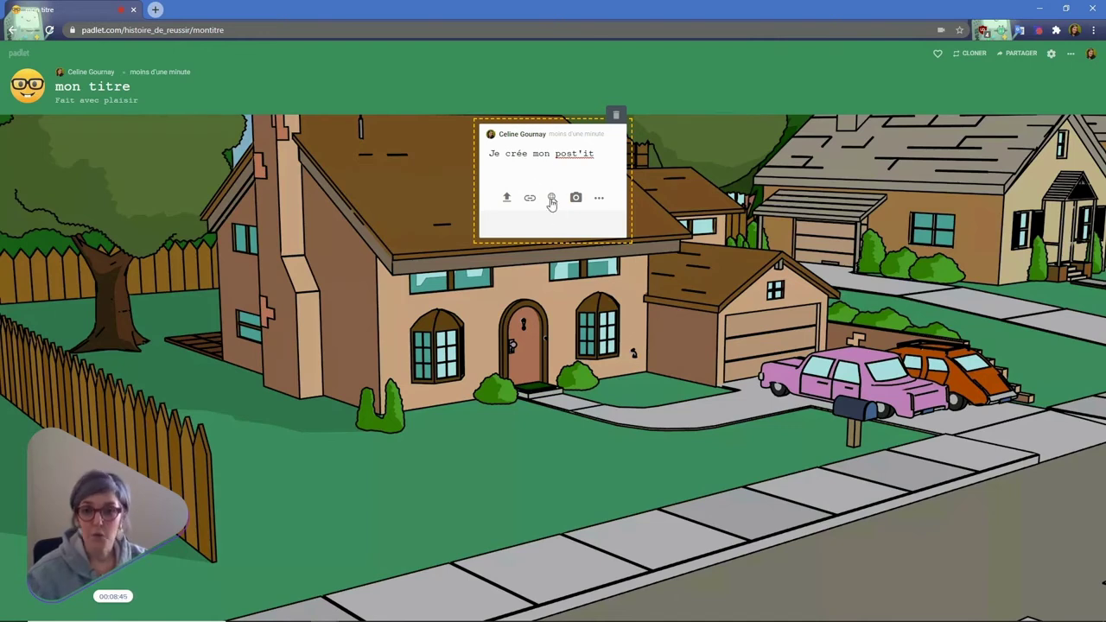
pyautogui.click(508, 199)
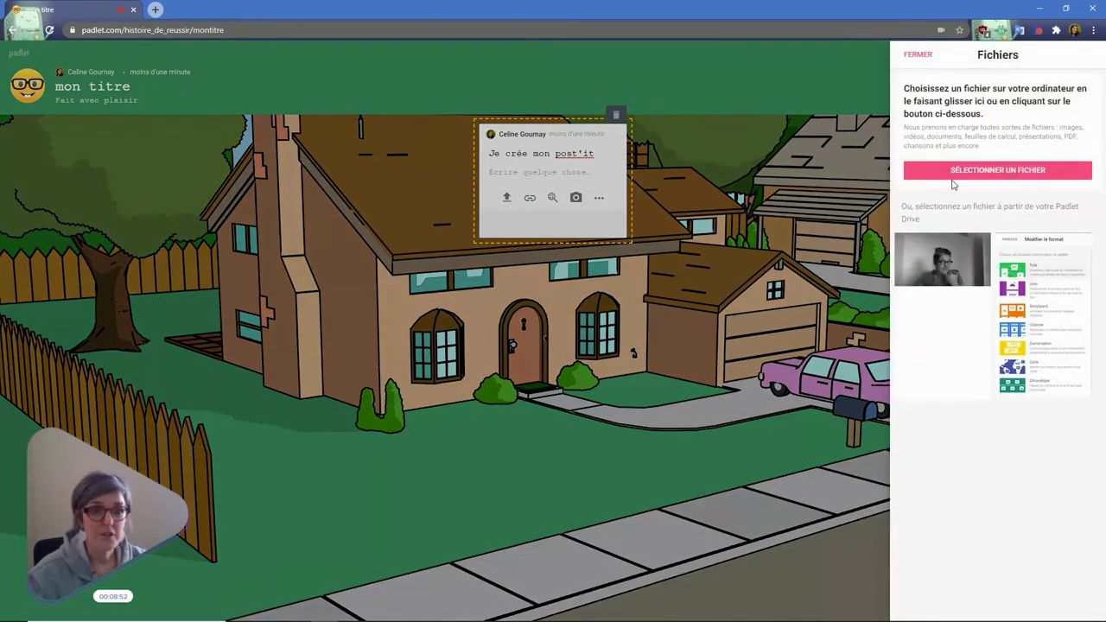
pyautogui.click(917, 55)
pyautogui.click(529, 197)
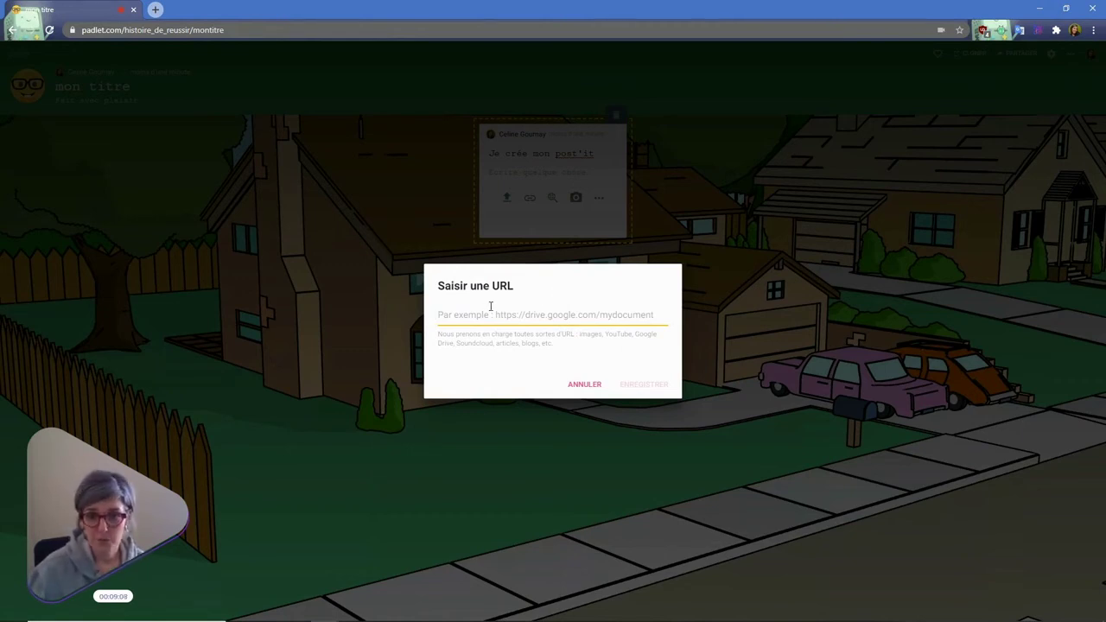
# - Drop the link and search the post's content search for "post'it"
pyautogui.click(586, 384)
pyautogui.click(552, 197)
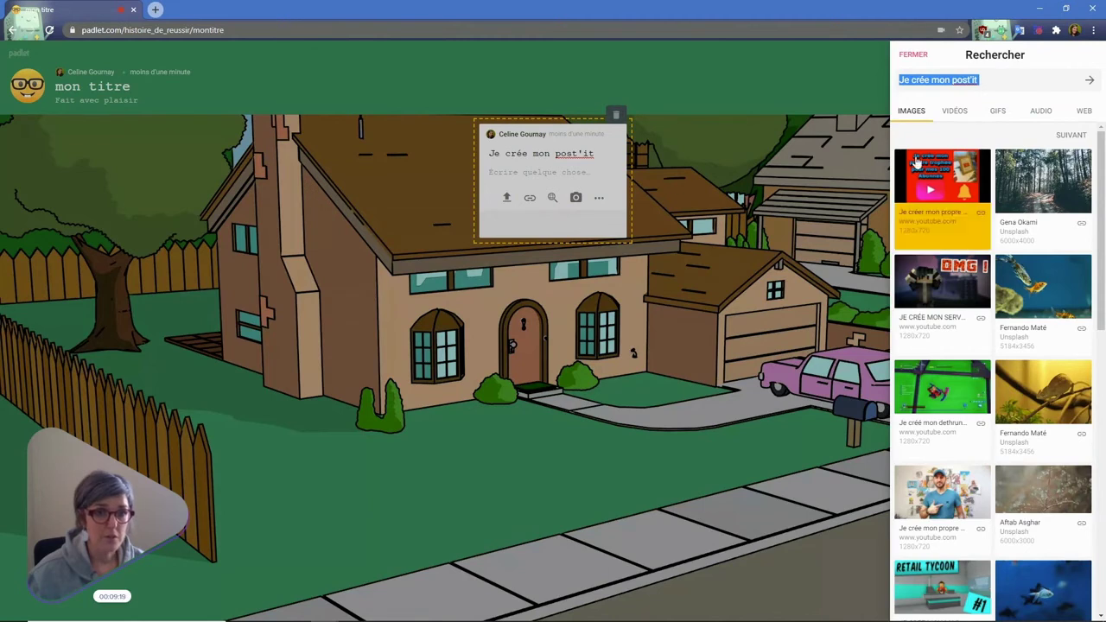
pyautogui.click(987, 81)
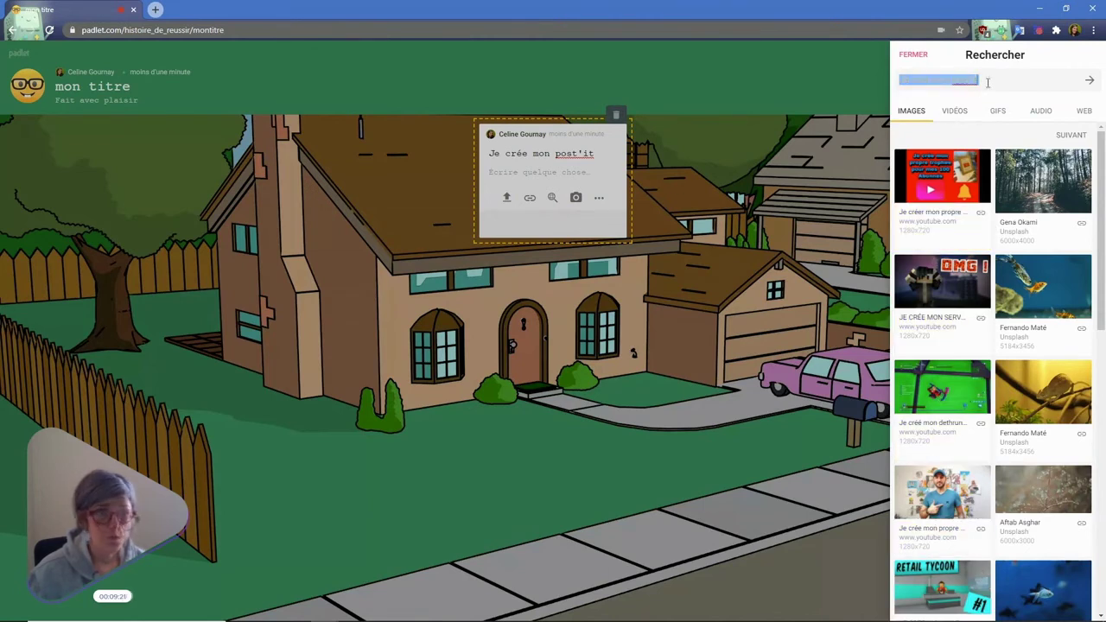
pyautogui.press('BackSpace')
pyautogui.press('BackSpace')
pyautogui.press('BackSpace')
pyautogui.press('BackSpace')
pyautogui.press('BackSpace')
pyautogui.press('BackSpace')
pyautogui.press('BackSpace')
pyautogui.press('BackSpace')
pyautogui.press('BackSpace')
pyautogui.press('BackSpace')
pyautogui.press('BackSpace')
pyautogui.press('BackSpace')
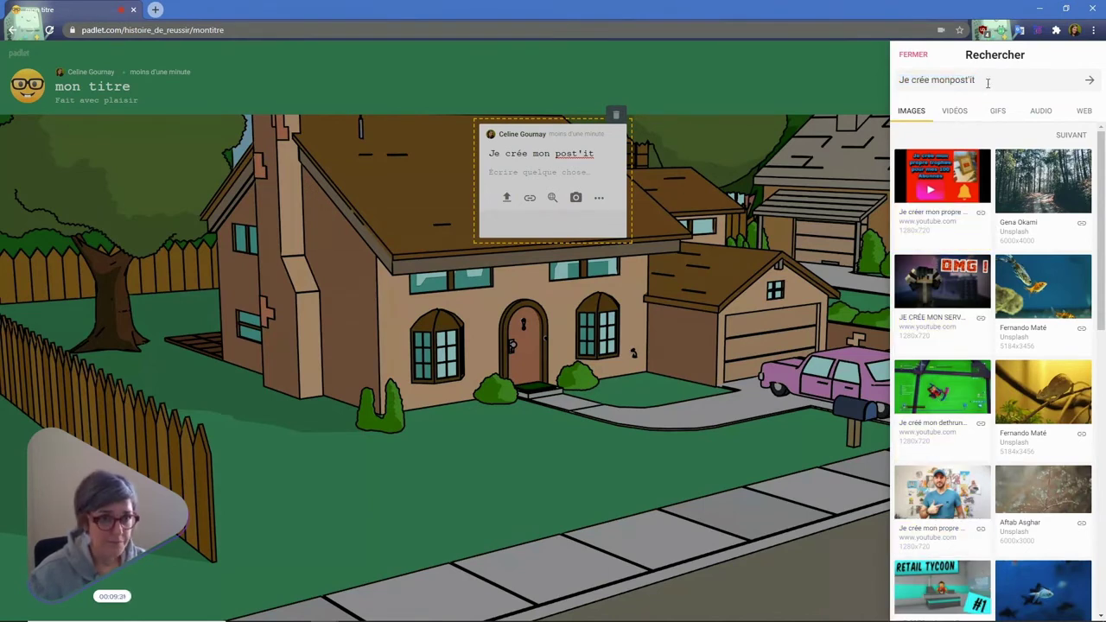
pyautogui.press('Return')
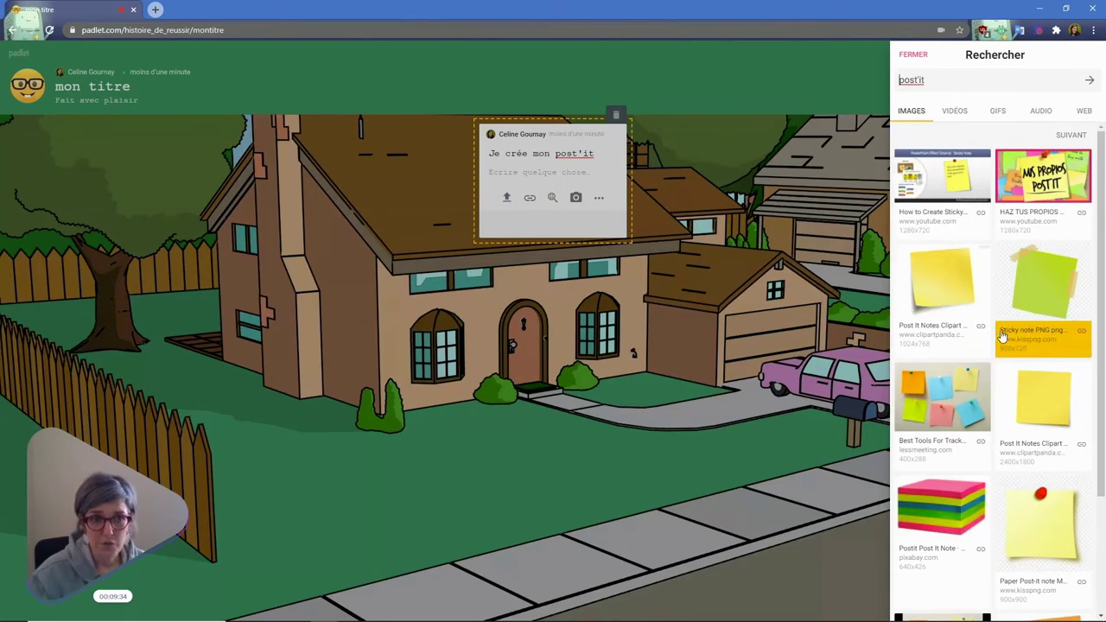
# - Browse the video, GIF, audio and web results, then attach a post-it GIF
pyautogui.click(954, 112)
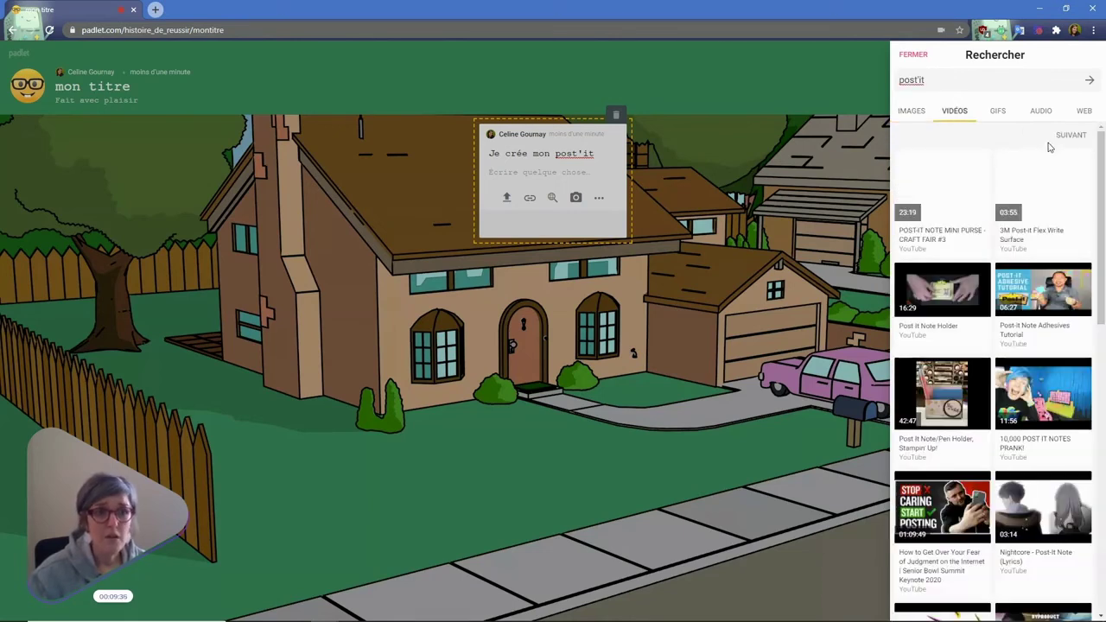
pyautogui.click(1011, 114)
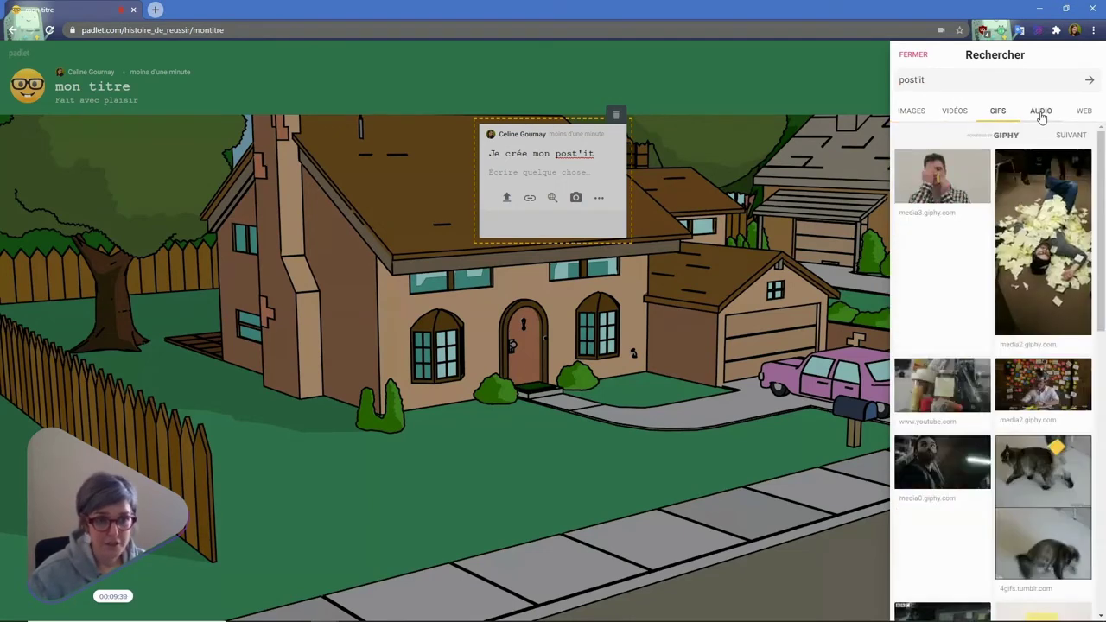
pyautogui.click(1040, 112)
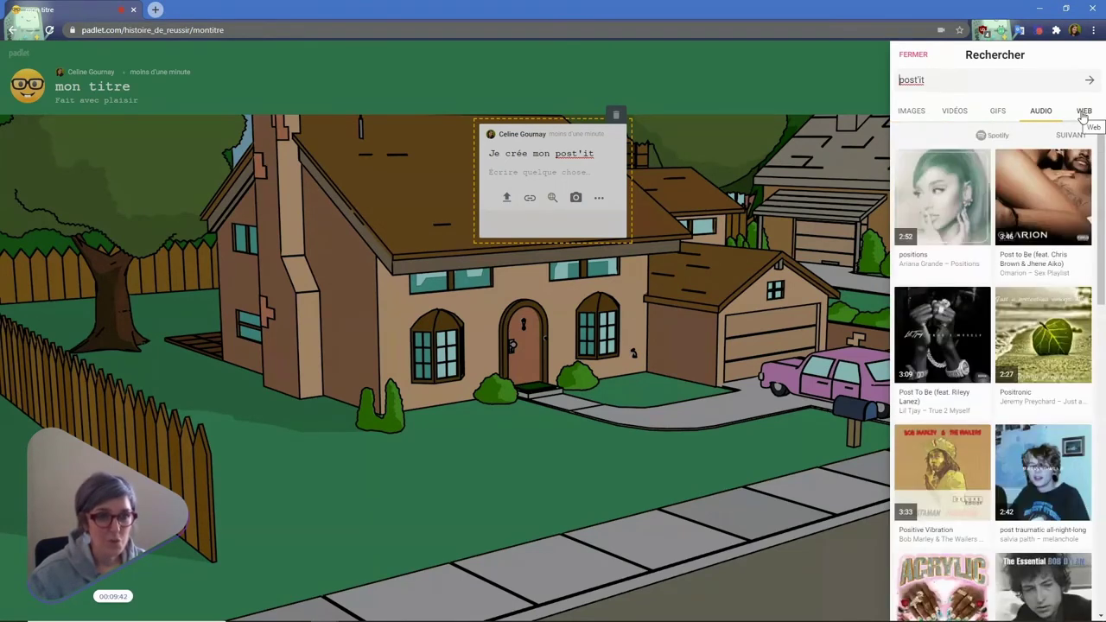
pyautogui.click(1082, 116)
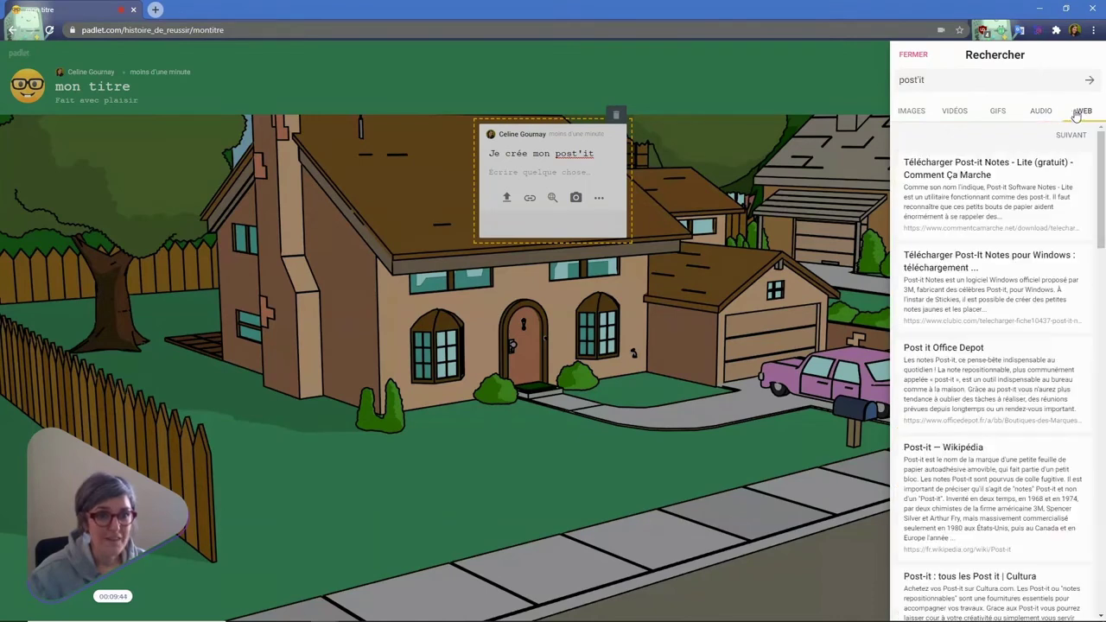
pyautogui.click(999, 114)
pyautogui.click(1020, 236)
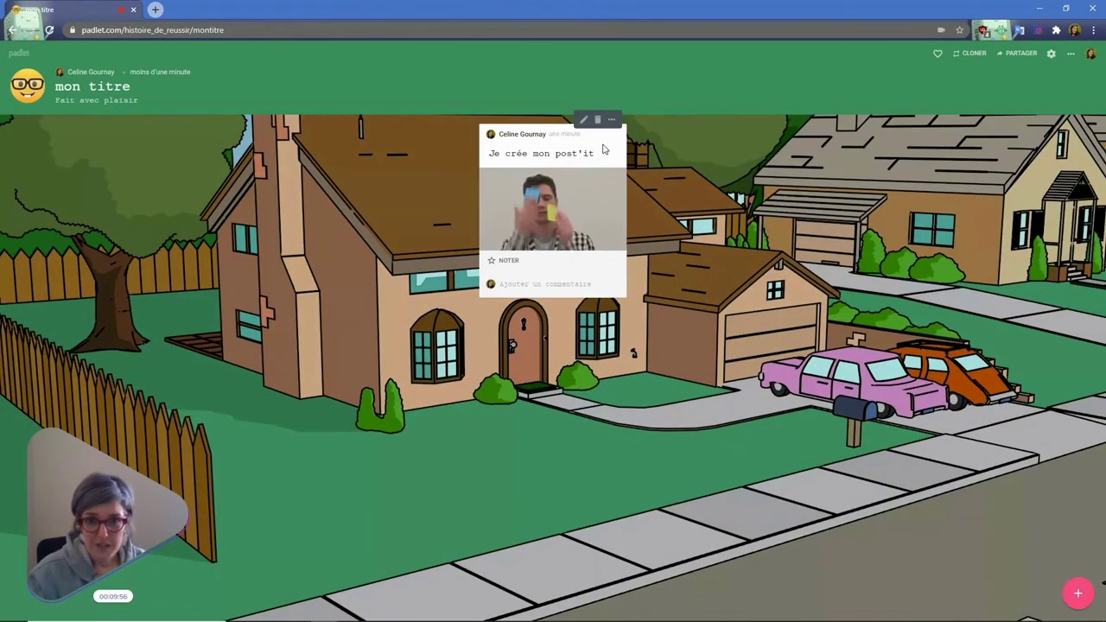
# - Rate the post with four stars and write the comment 'Je commente le post it :)'
pyautogui.click(492, 262)
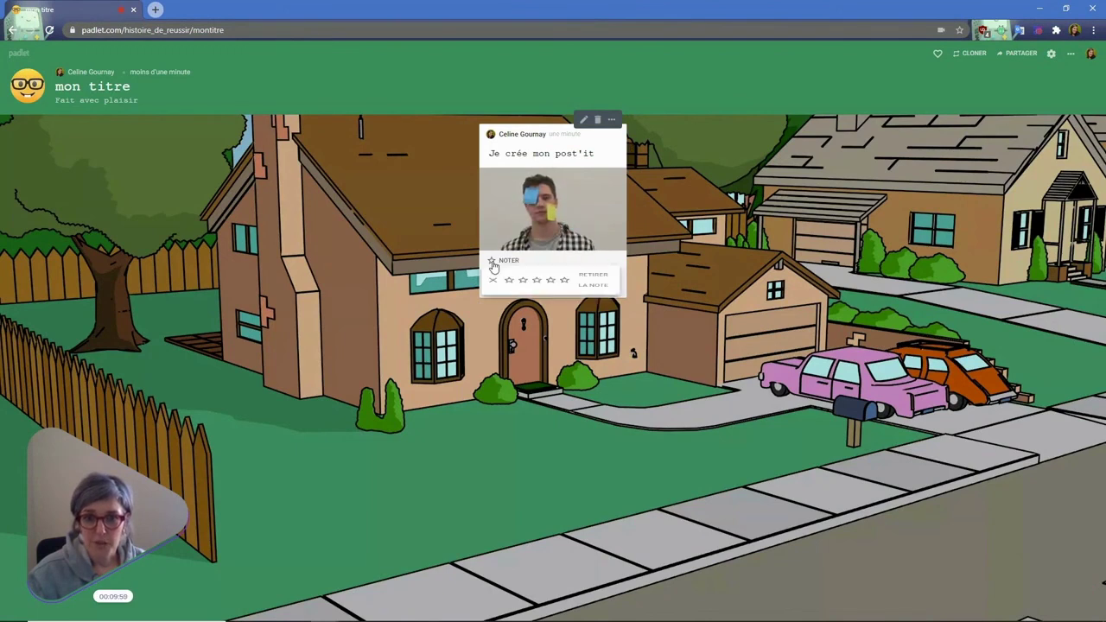
pyautogui.click(551, 290)
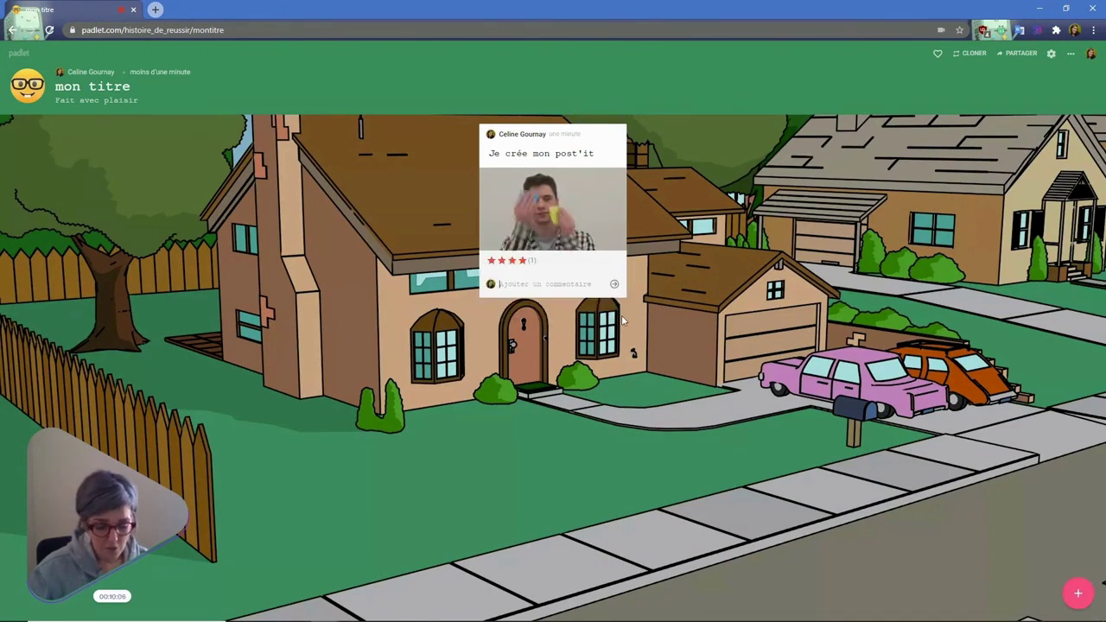
pyautogui.write('Je commente le post it :)')
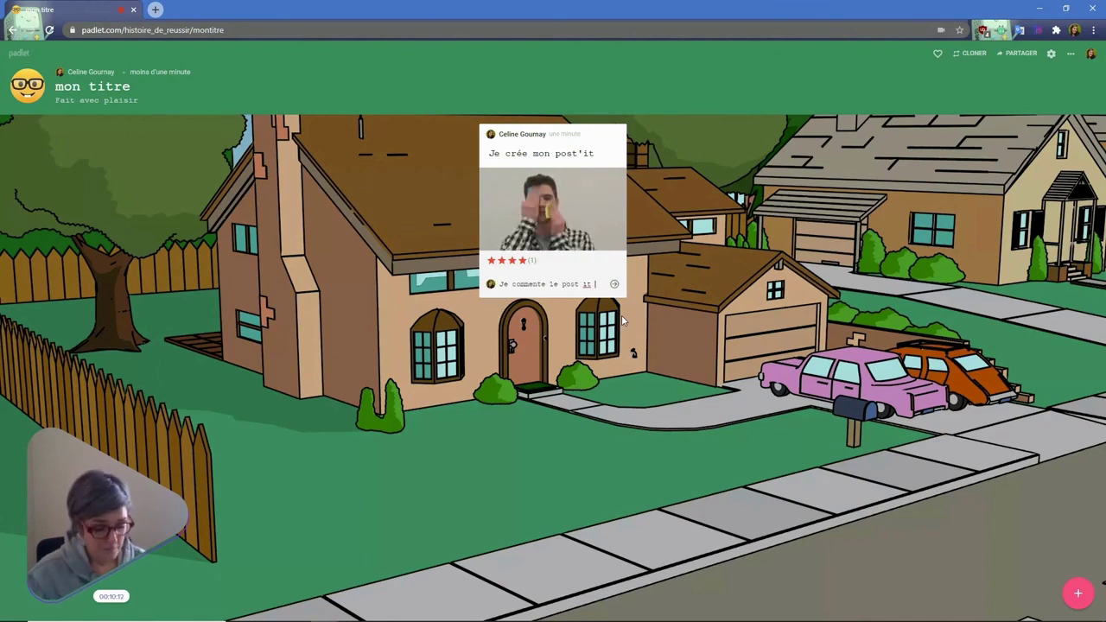